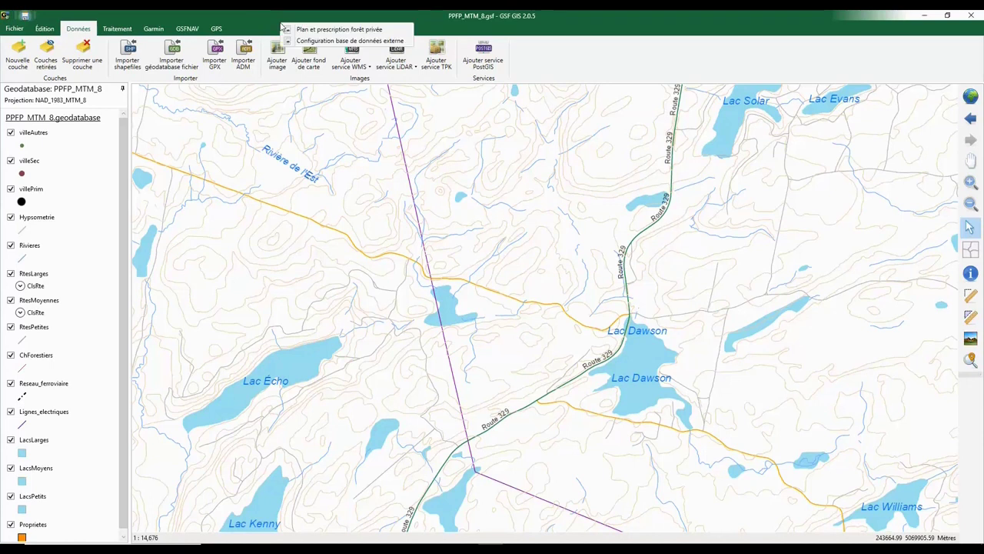
Enable the 'Plan et prescription forêt privée' and 'Configuration base de données externe' modules
left_click(292, 30)
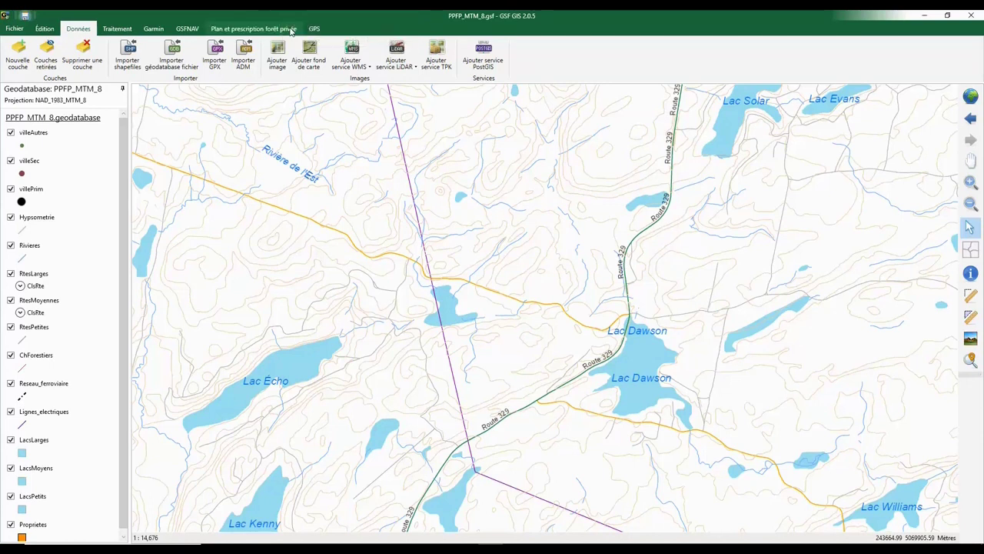
left_click(348, 29)
left_click(358, 44)
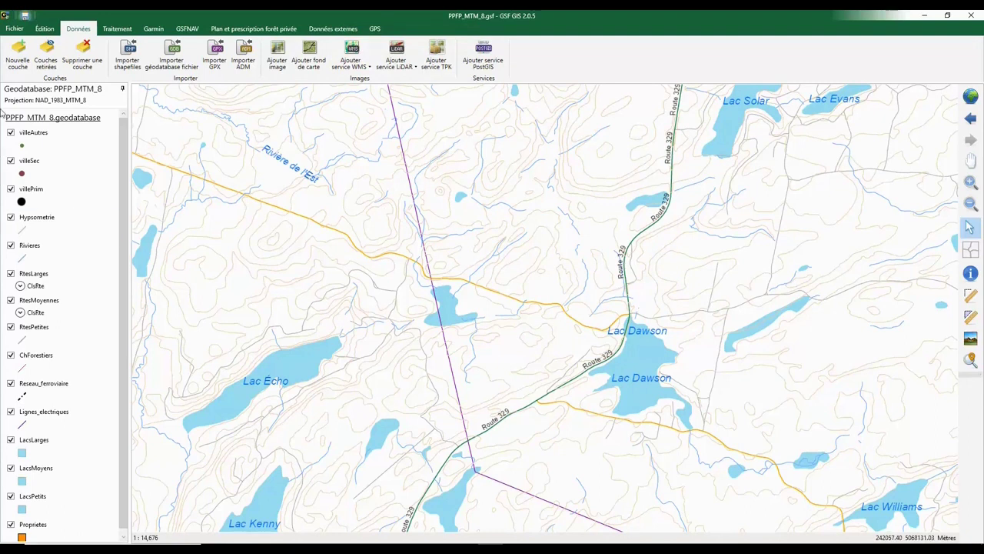
Review the Fichier, Édition, Données, Traitement, Garmin and GSFNAV command groups, ending on Données
left_click(14, 29)
left_click(44, 30)
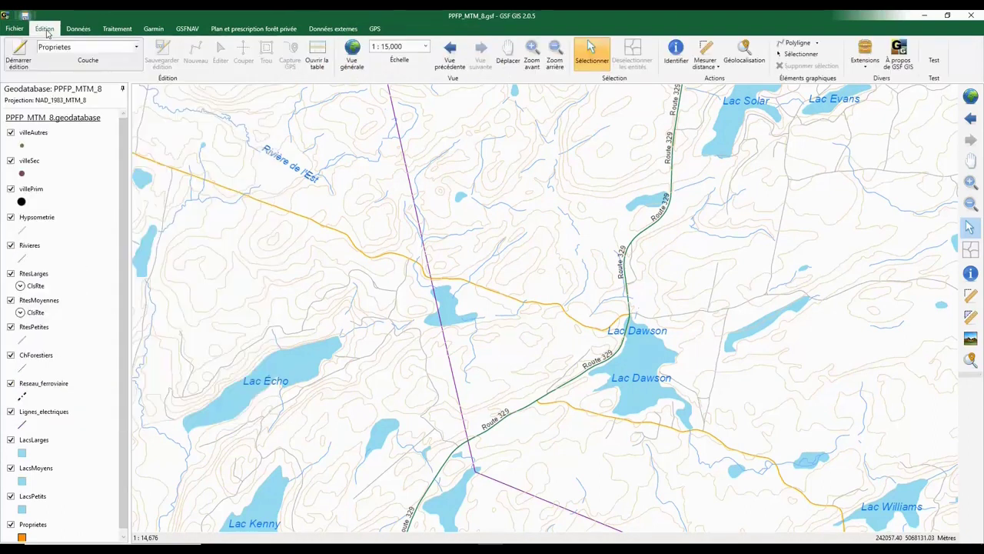
left_click(77, 29)
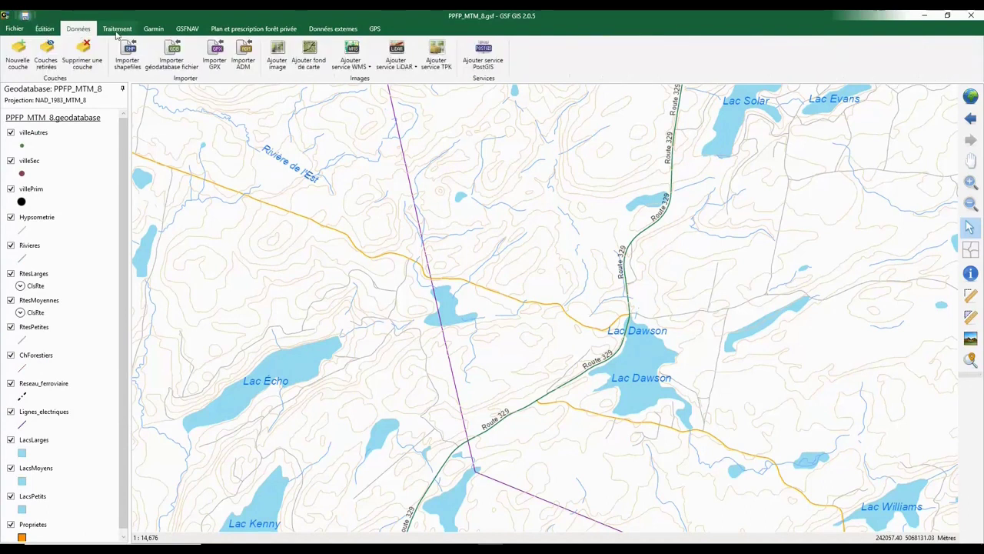
left_click(118, 30)
left_click(154, 29)
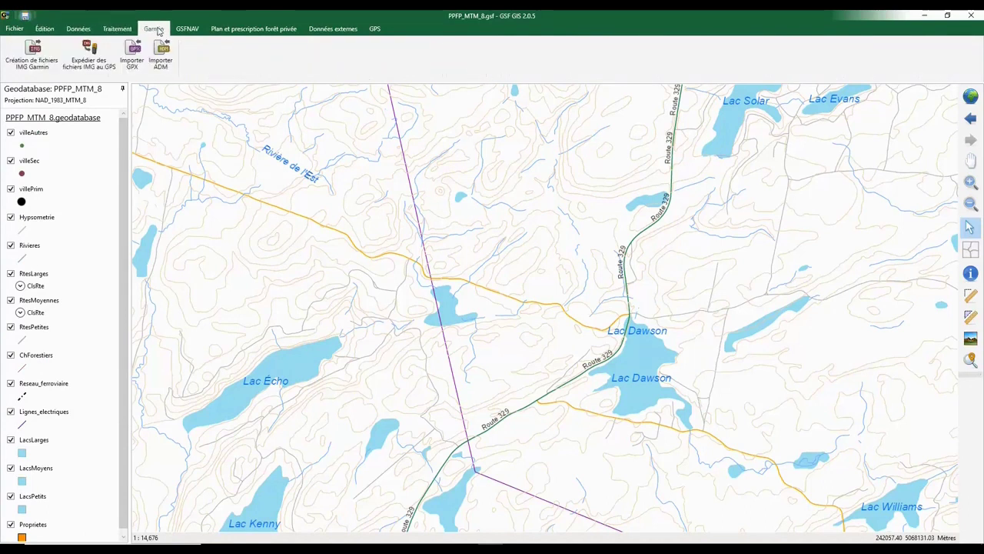
left_click(199, 32)
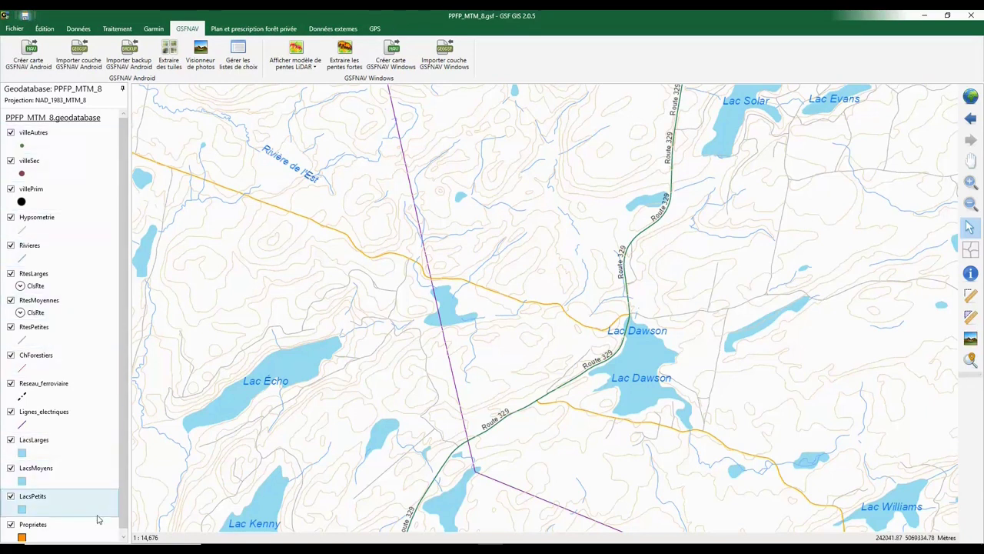
scroll(125, 431, "down", 1)
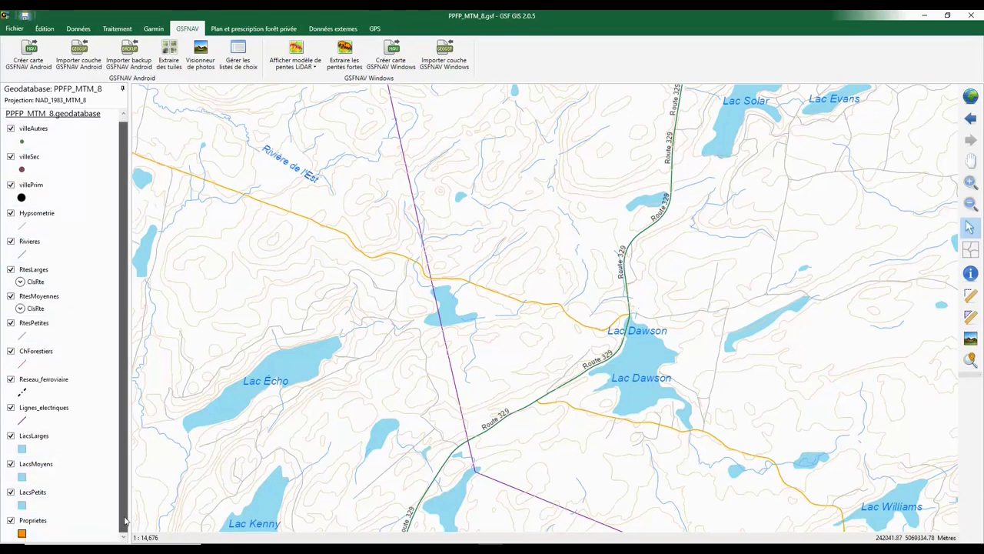
left_click(82, 30)
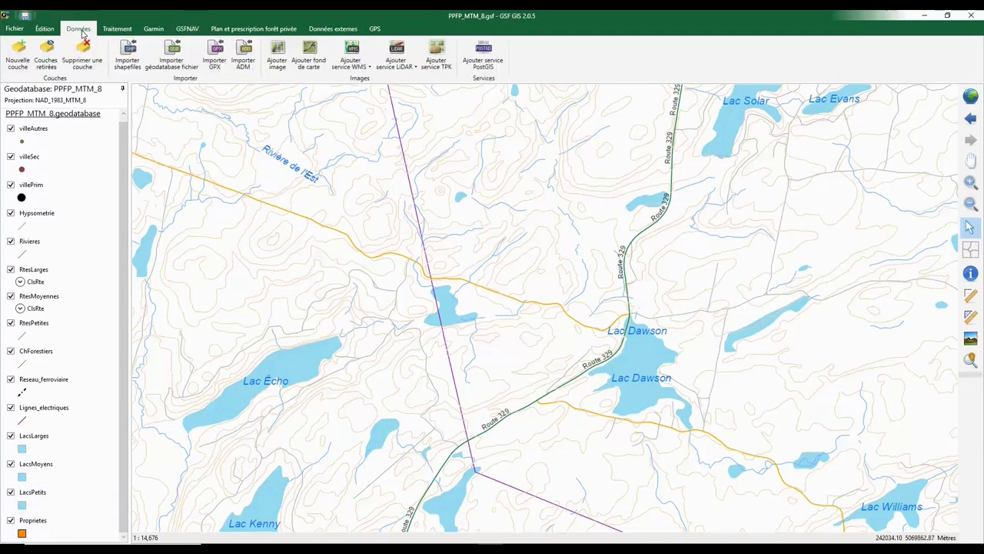
Add the IGO Inventaire écoforestier and IGO Peuplements écoforestiers WMS layers, making the stand layer mostly transparent
left_click(353, 66)
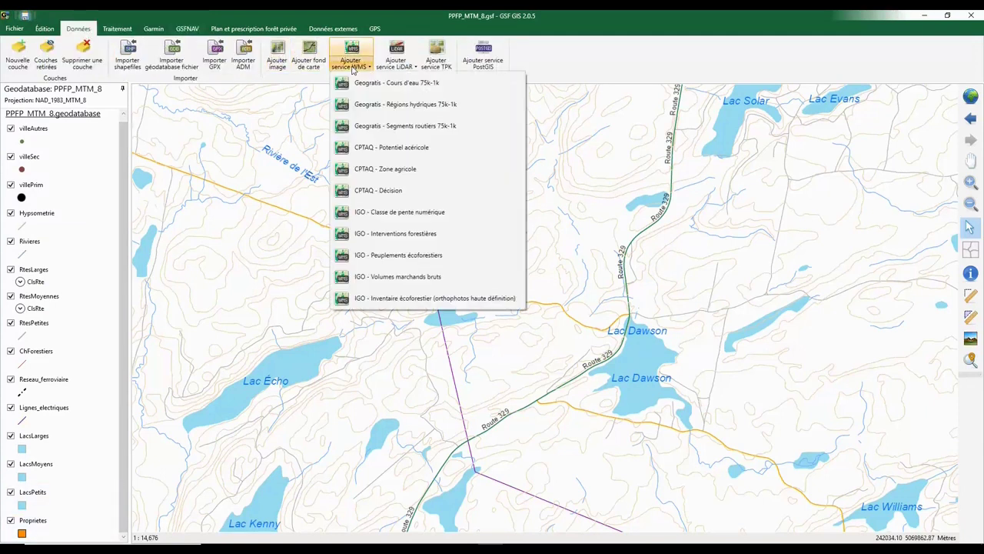
left_click(397, 300)
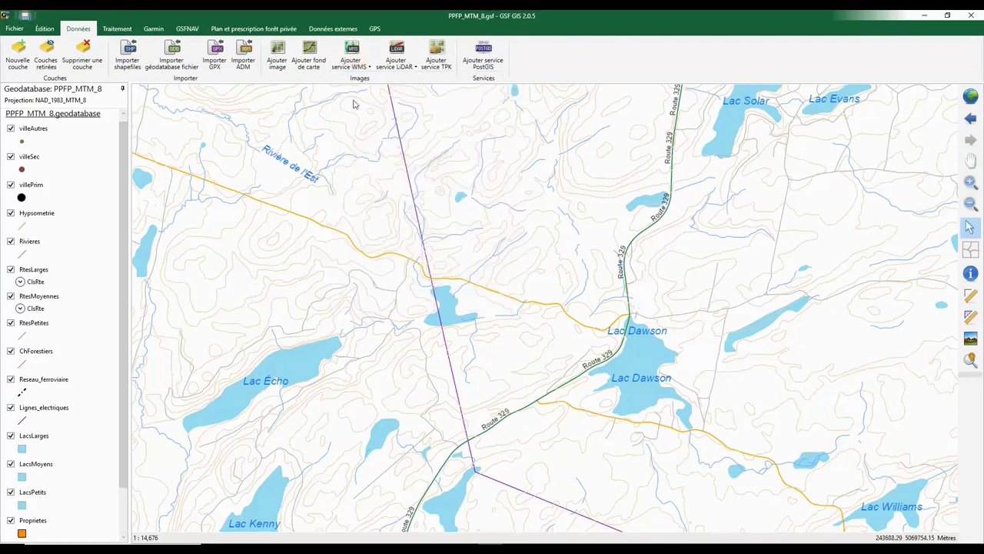
left_click(350, 67)
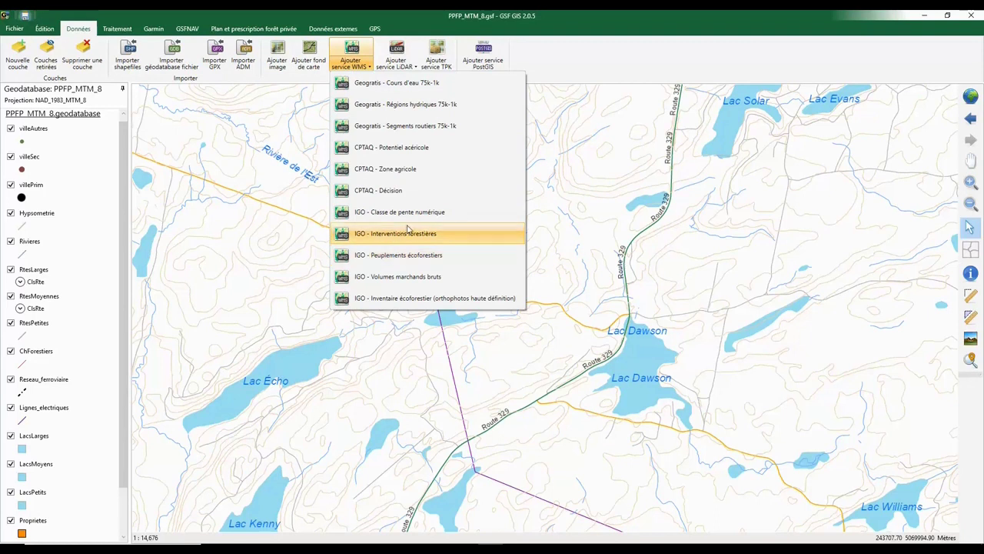
left_click(415, 248)
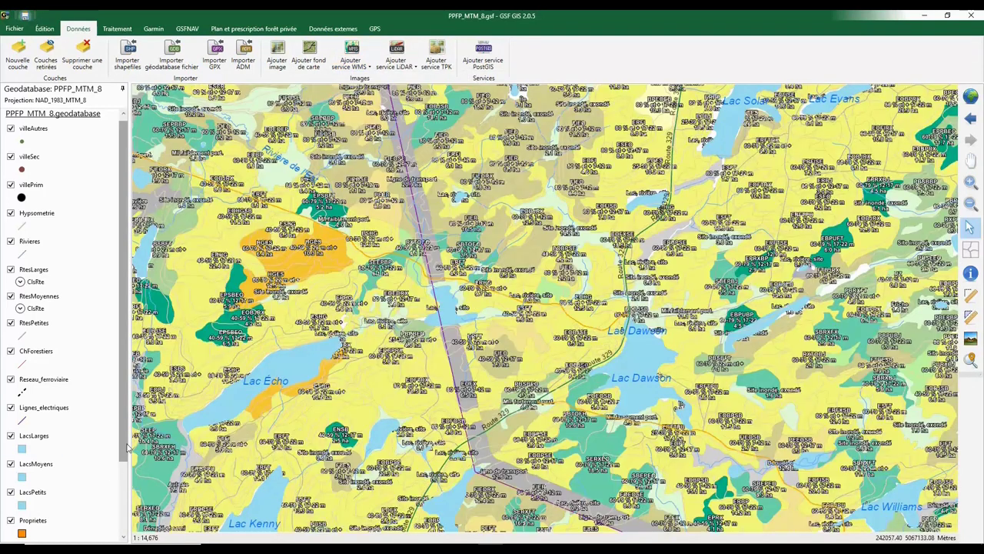
left_click_drag(125, 449, 125, 536)
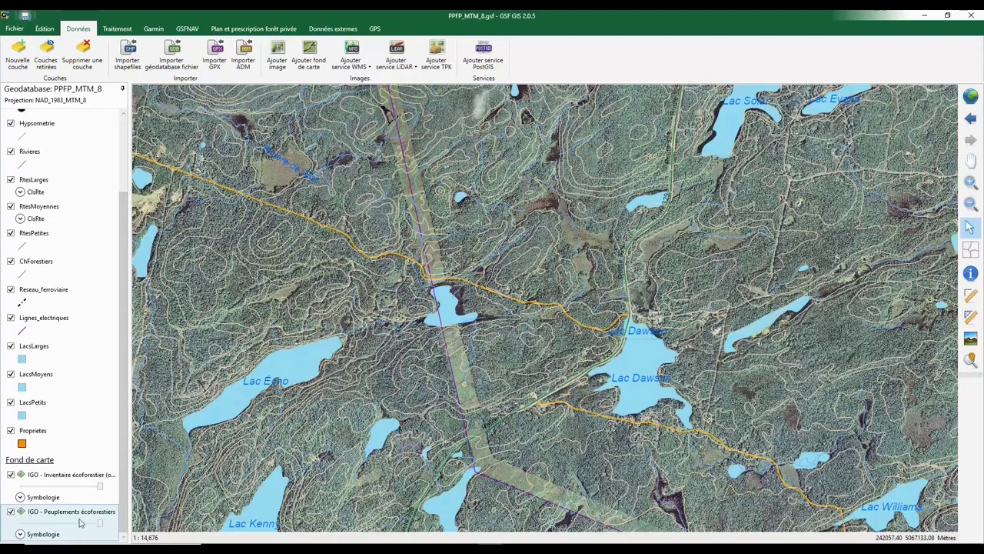
left_click_drag(99, 525, 55, 527)
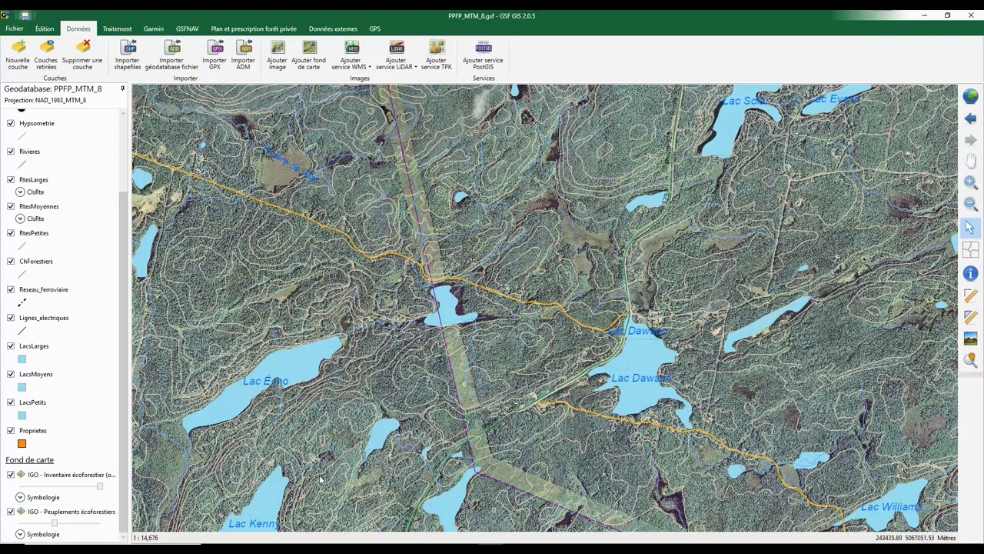
Open the Répertoire de plans et travaux and inspect plan 01's approval options without changing them
left_click(265, 29)
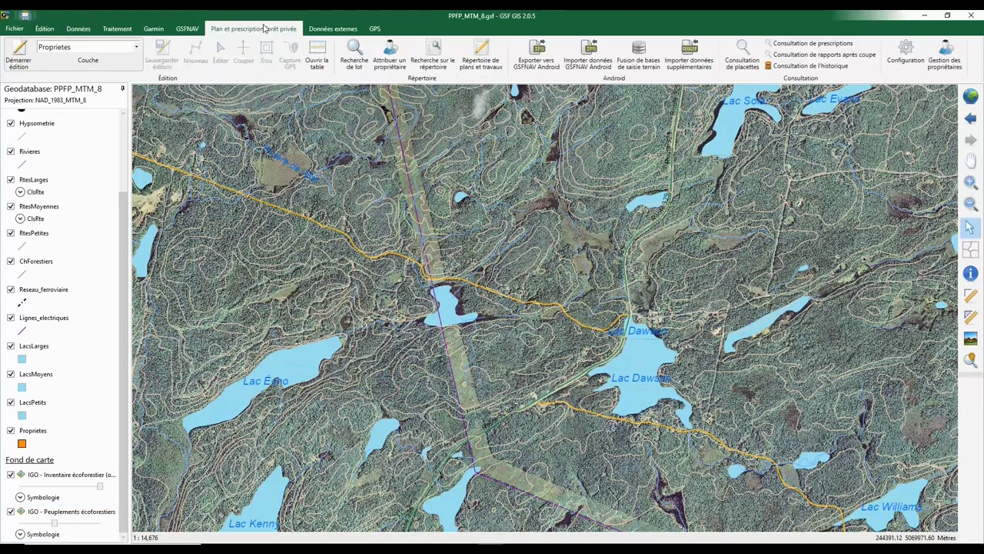
left_click(481, 61)
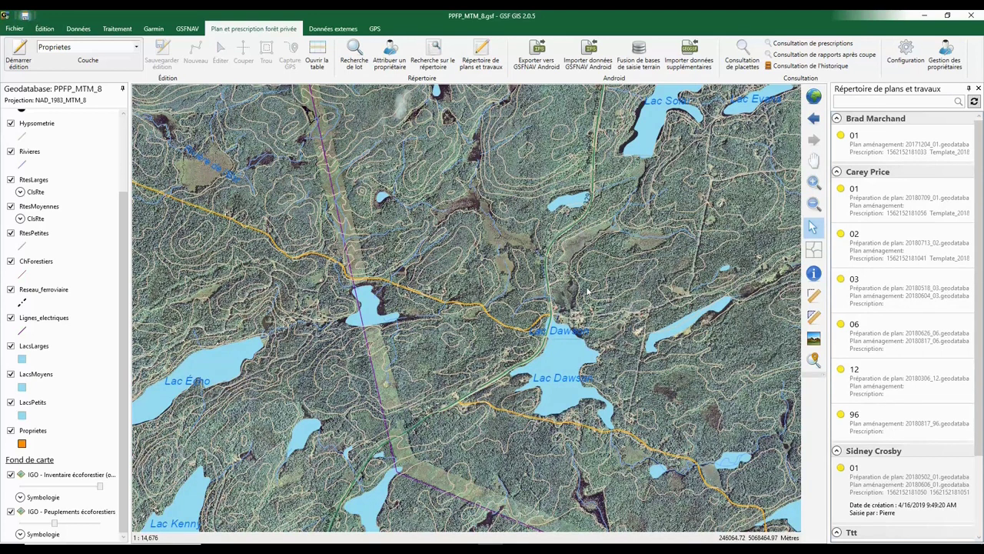
right_click(858, 471)
mouse_move(852, 476)
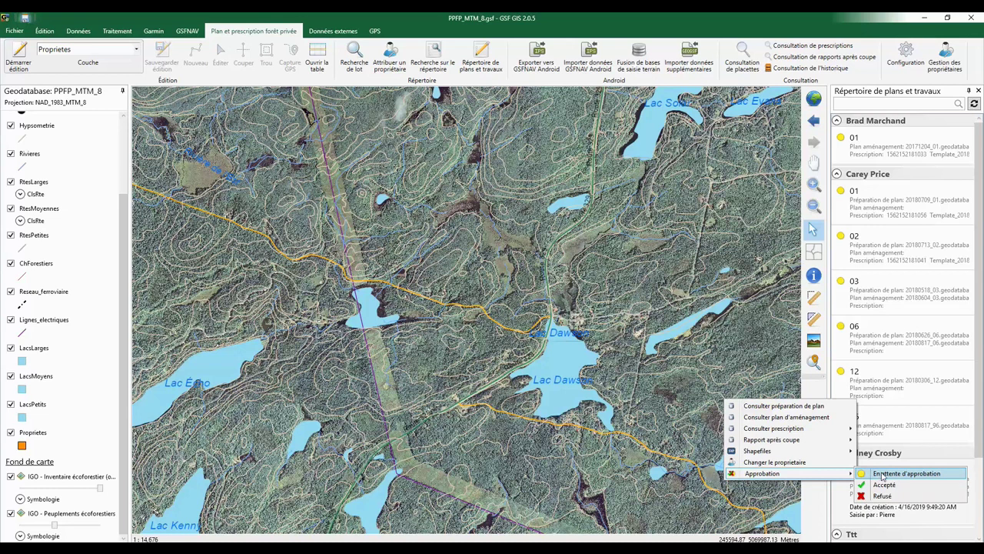
left_click(889, 515)
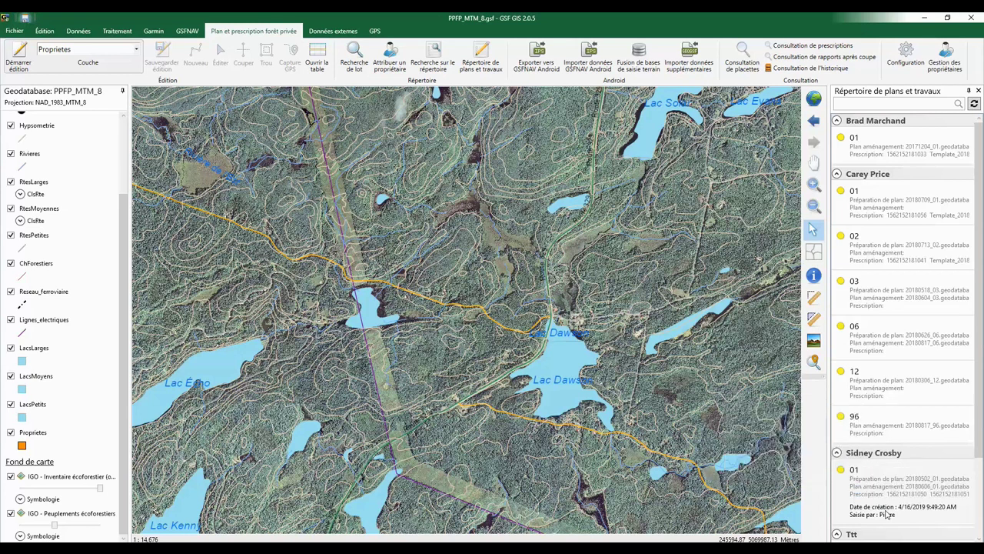
left_click(951, 71)
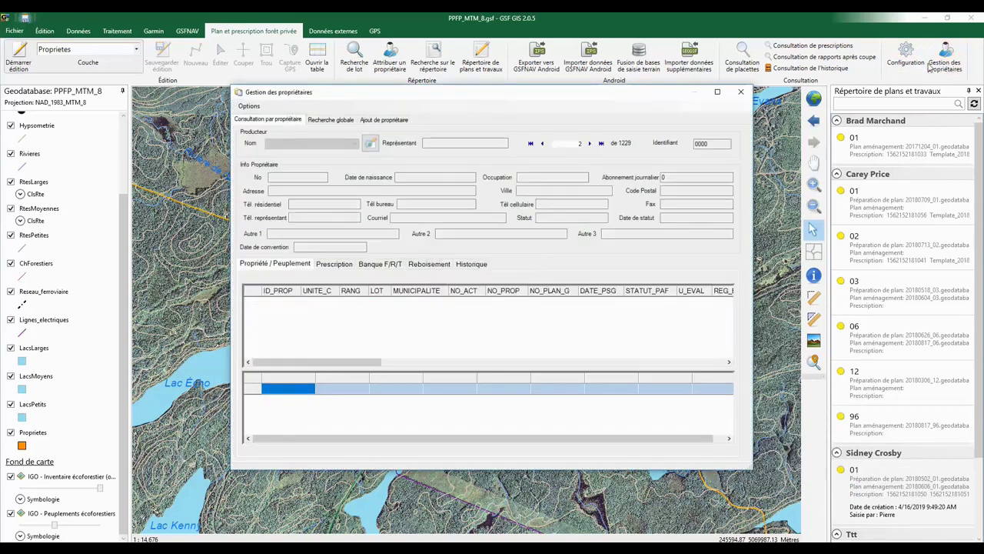
left_click(408, 119)
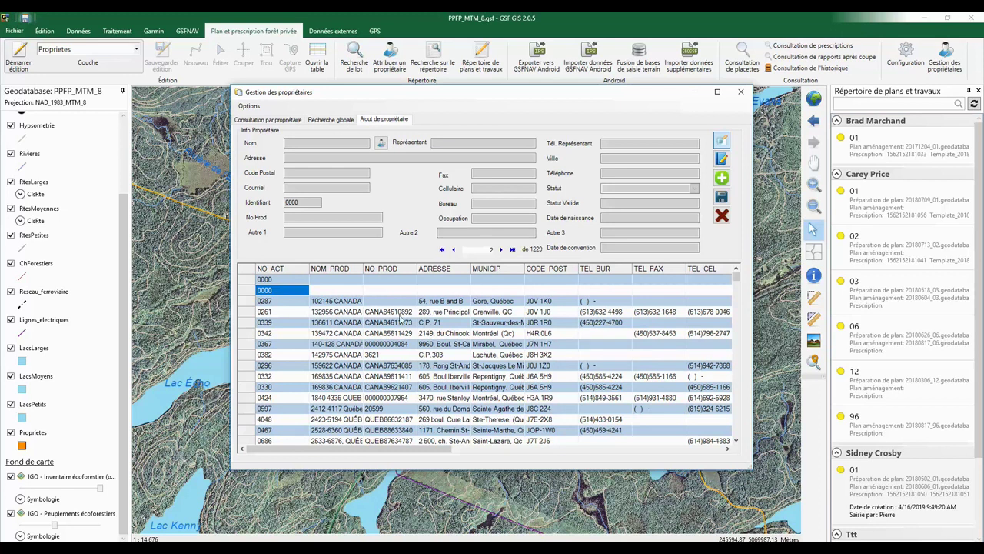
left_click(721, 177)
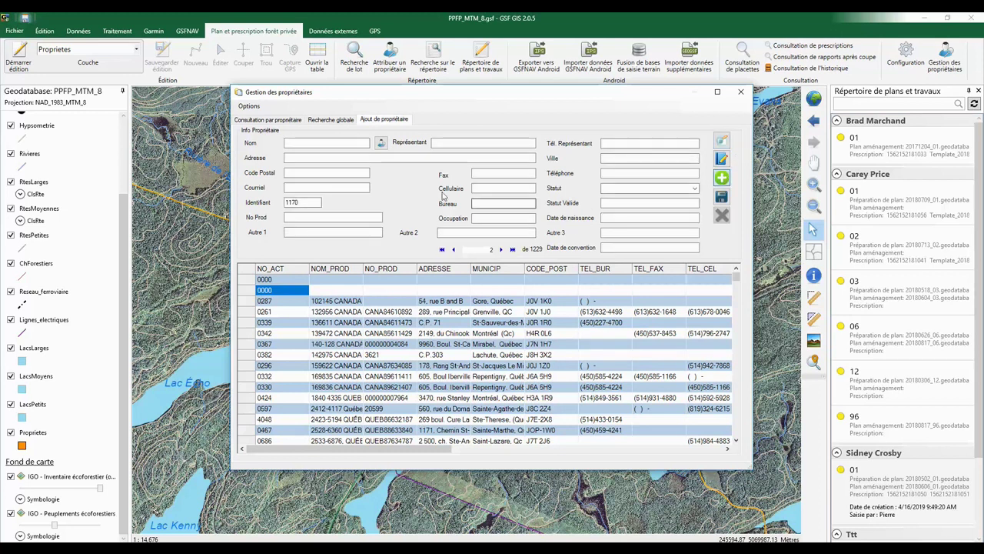
left_click(295, 143)
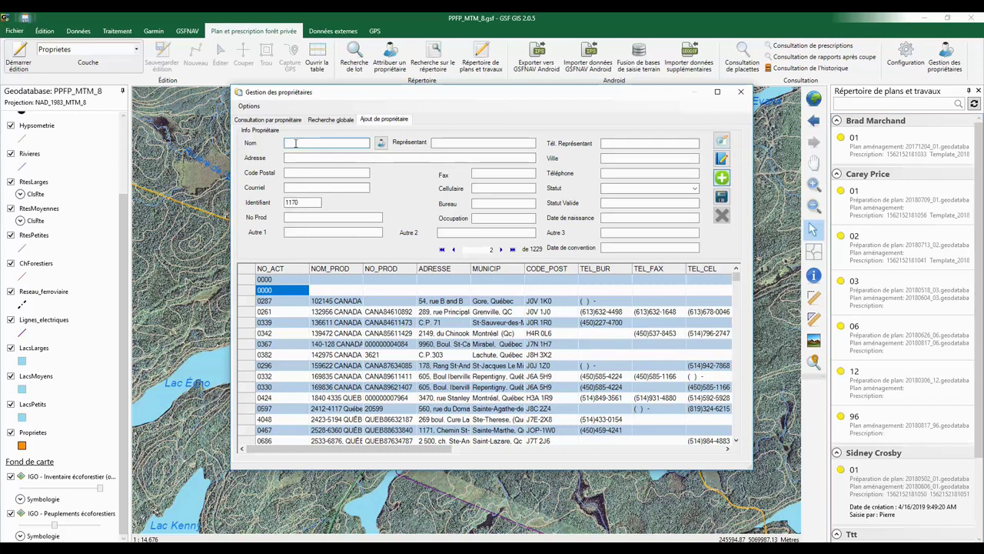
left_click(249, 106)
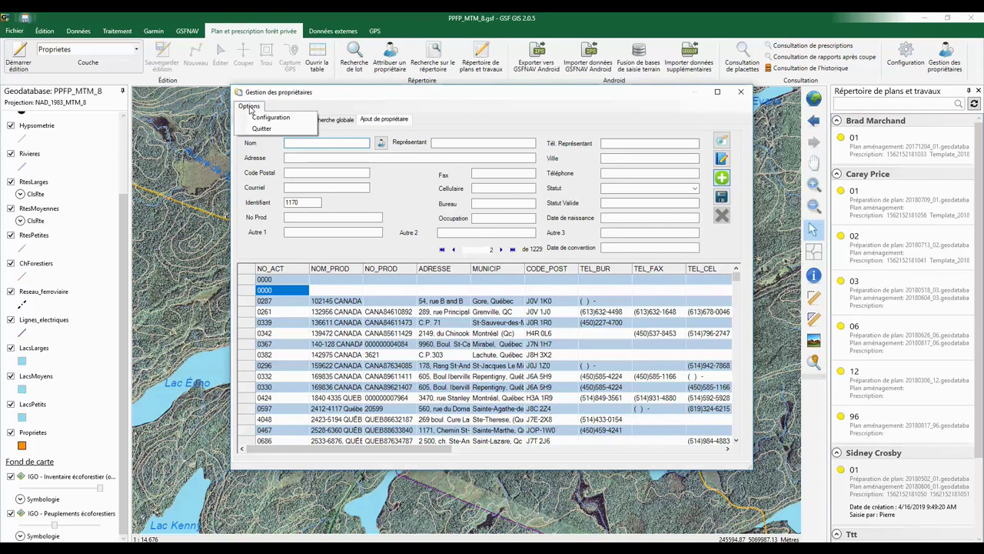
left_click(273, 117)
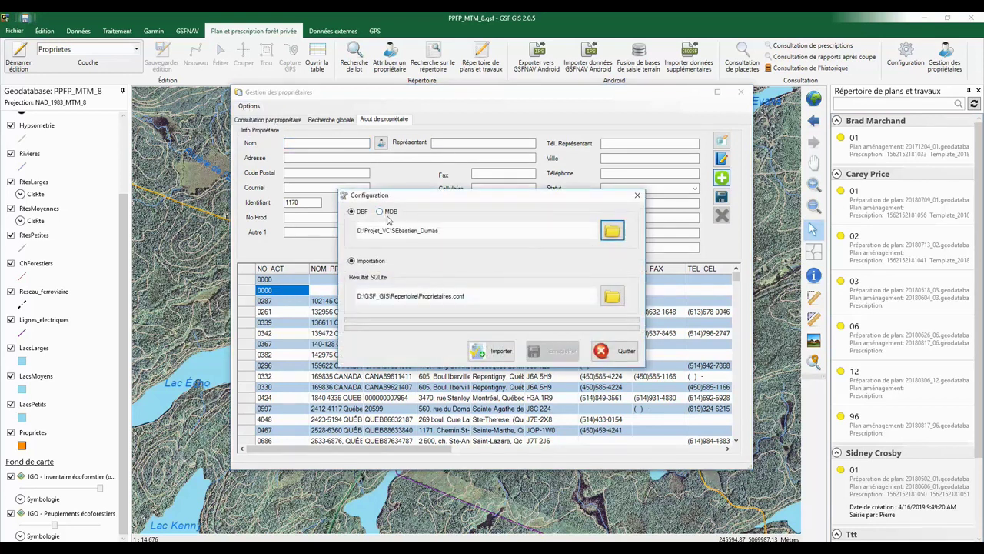
left_click(623, 351)
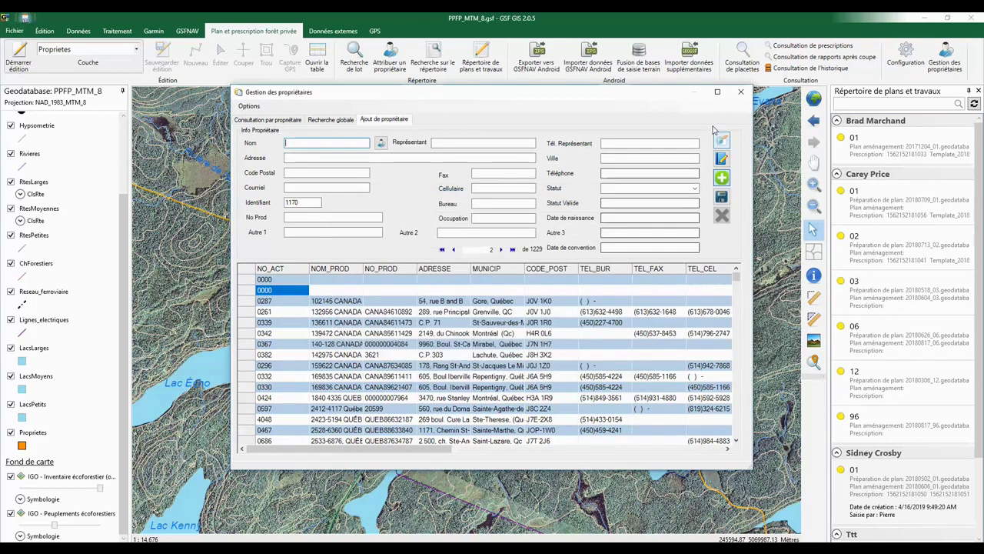
left_click(741, 91)
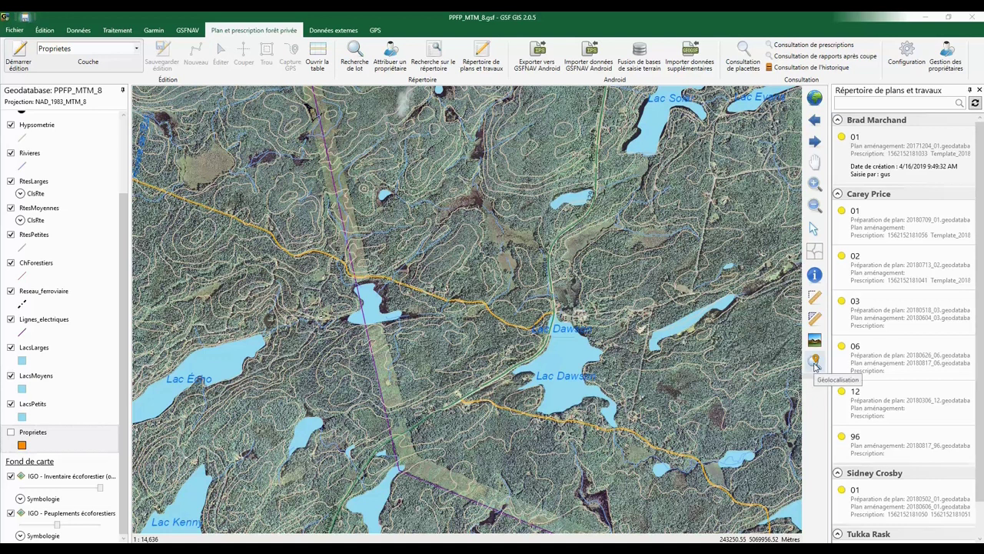
Search the lot's civic address in Géolocalisation and zoom the map to it at 1:2,000
left_click(816, 363)
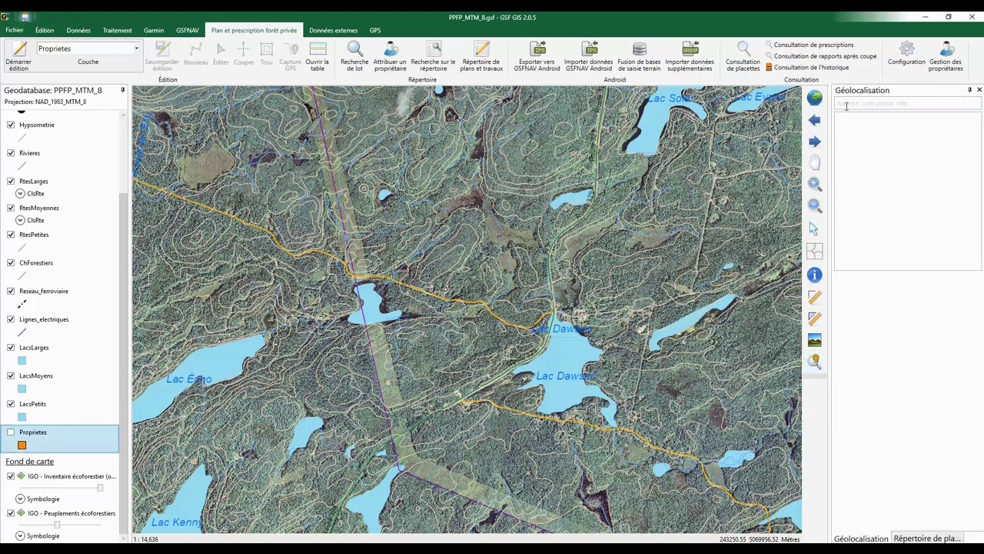
left_click(848, 103)
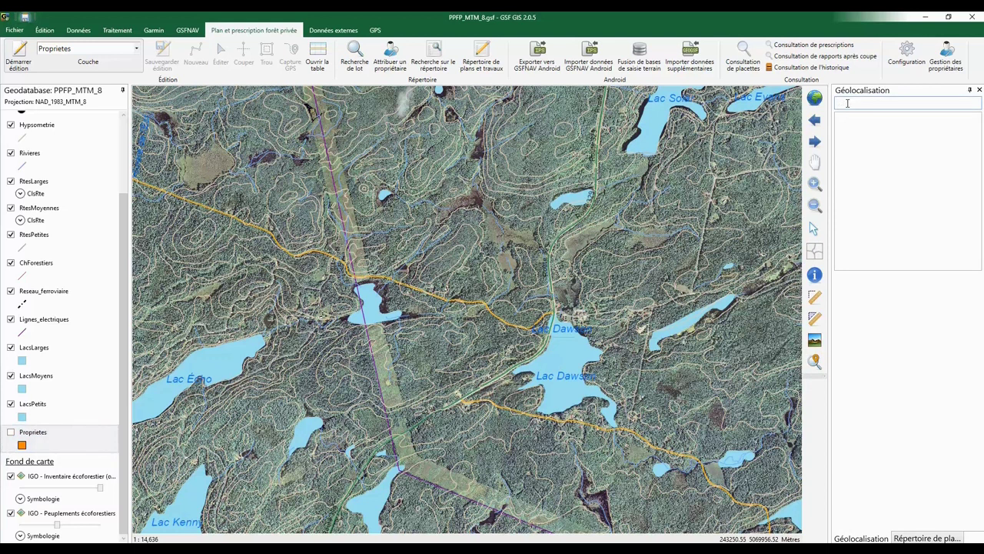
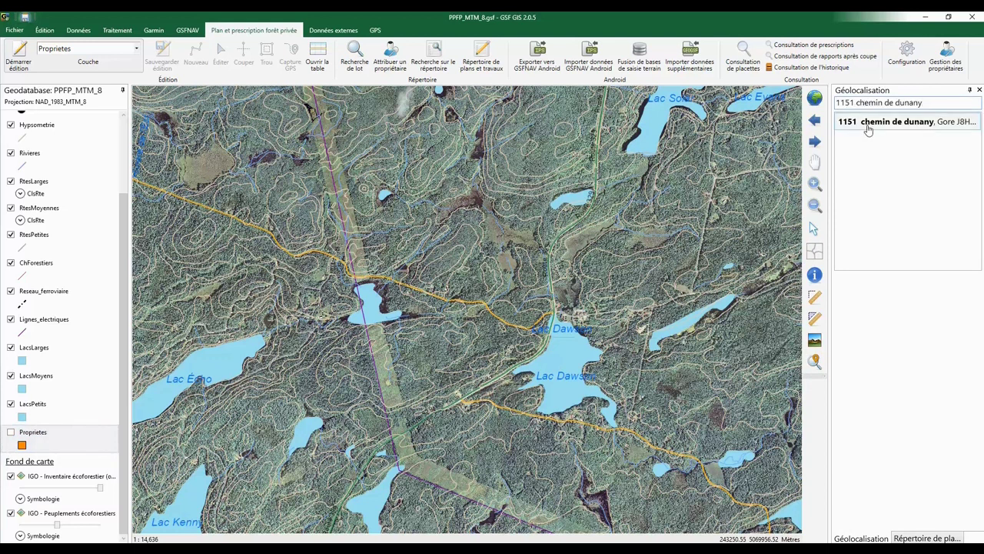
left_click(868, 129)
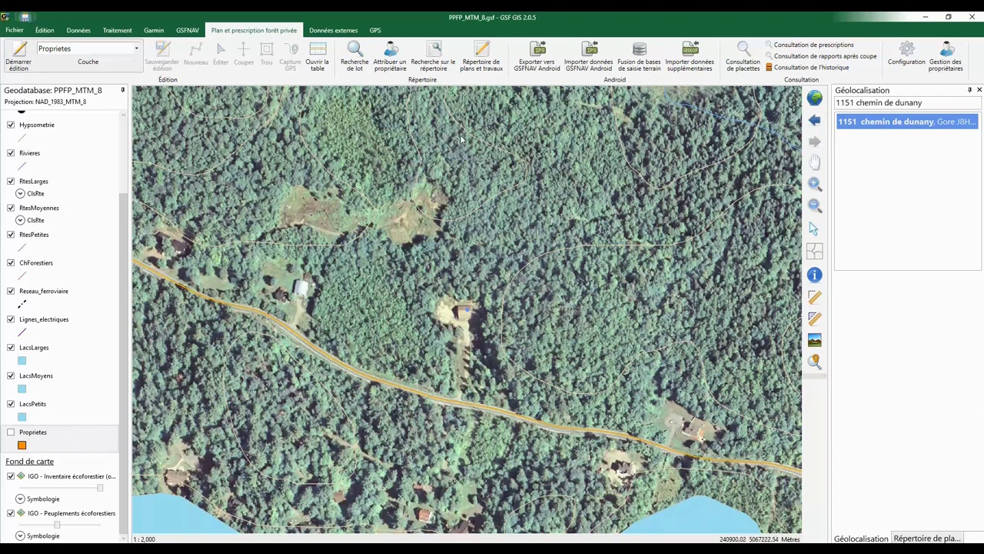
Select lot 5316923 on the map via Recherche de lot using the online cadastre service
left_click(367, 69)
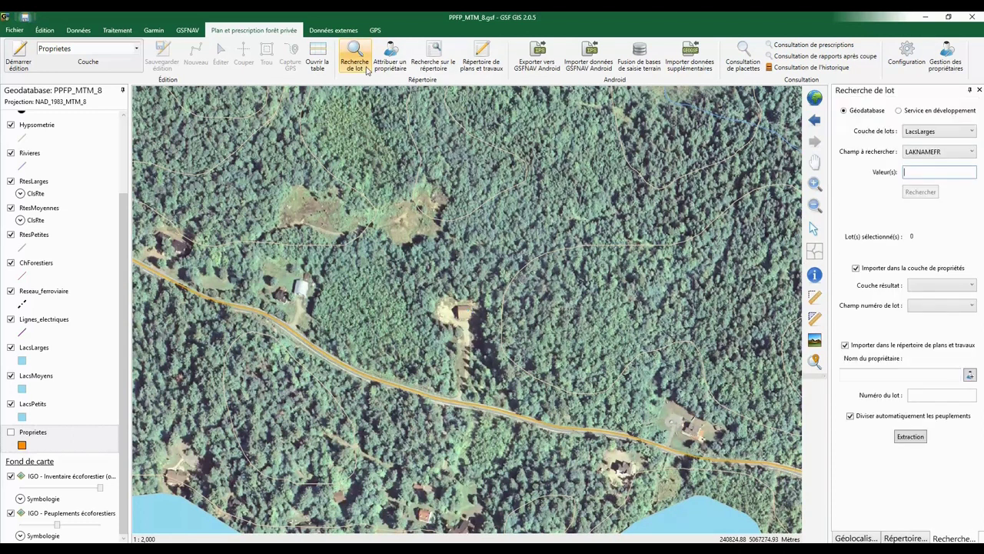
left_click(899, 110)
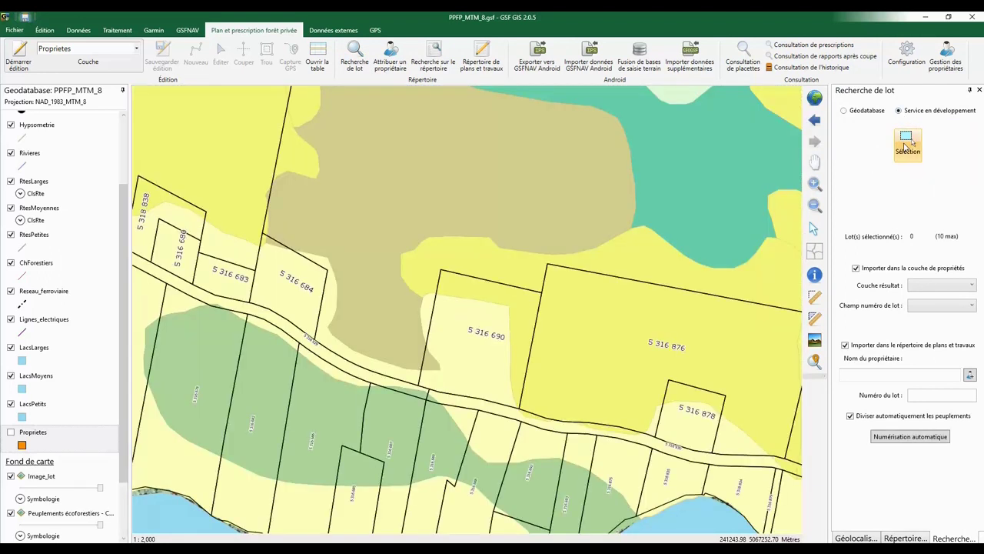
left_click(905, 143)
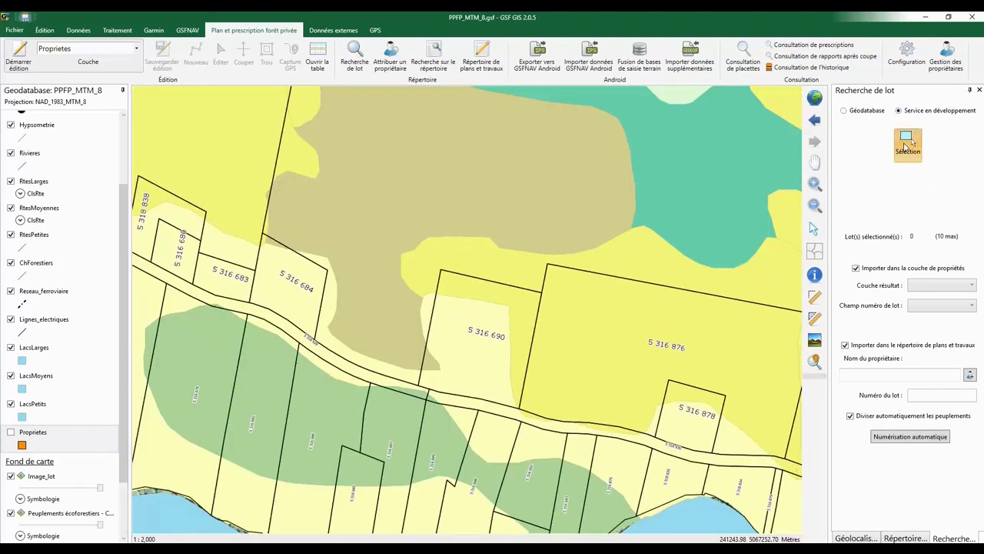
left_click(443, 235)
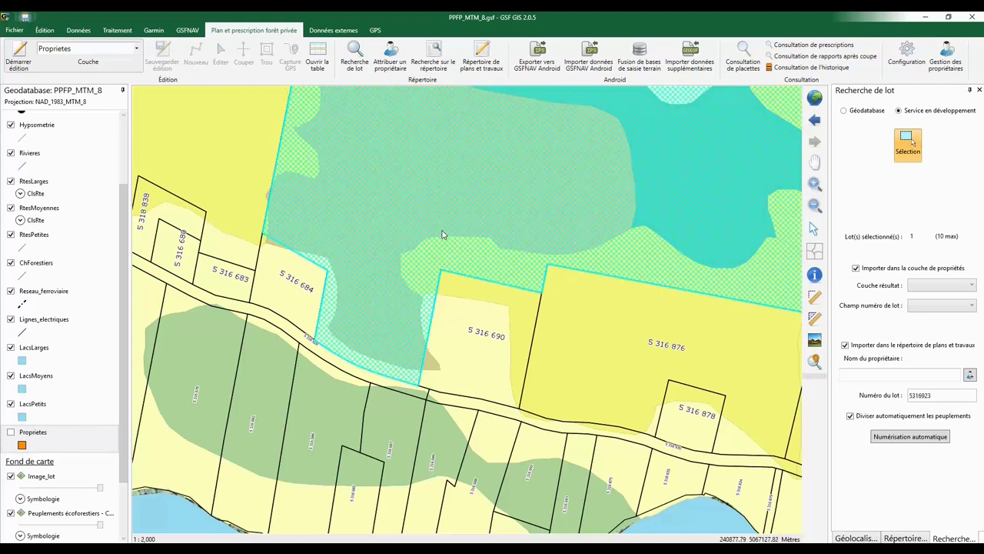
scroll(442, 236, "down", 2)
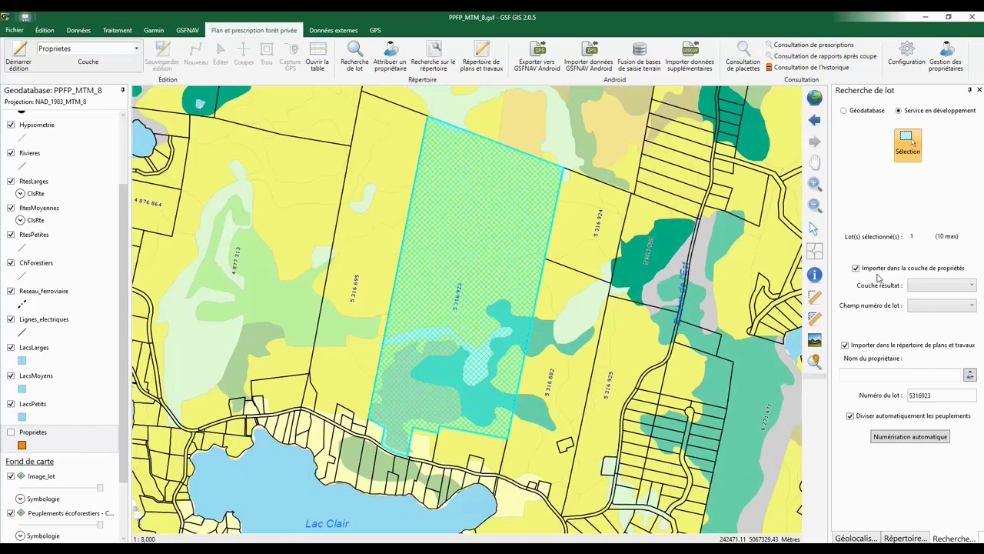
Target the Proprietes layer with lot field NO_LOT, and assign the lot to the chosen owner as lot 02
left_click(942, 285)
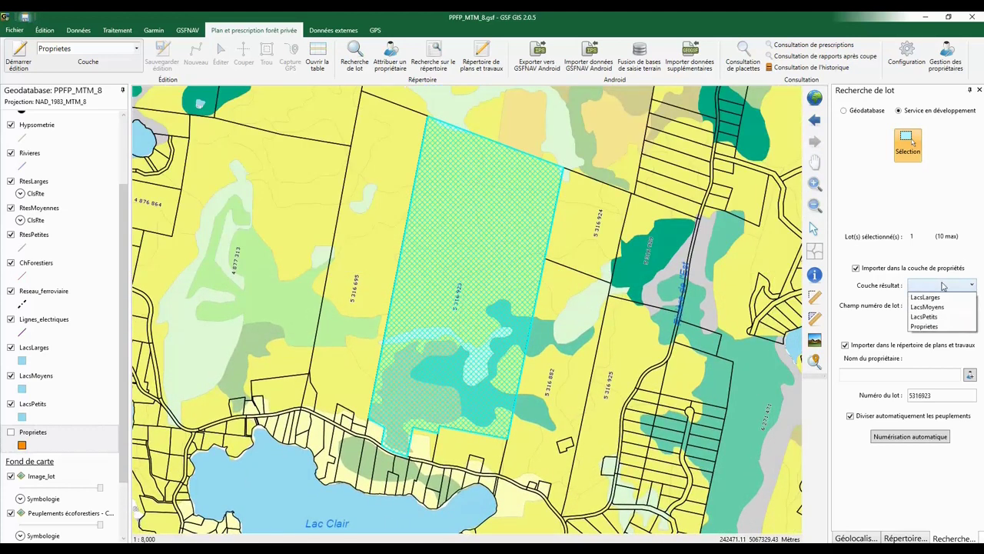
left_click(965, 329)
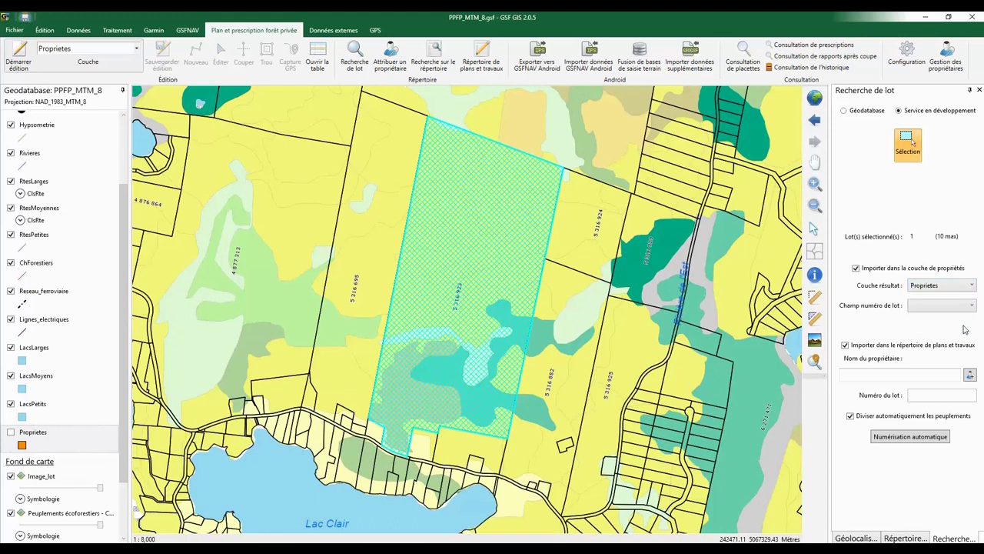
left_click(964, 312)
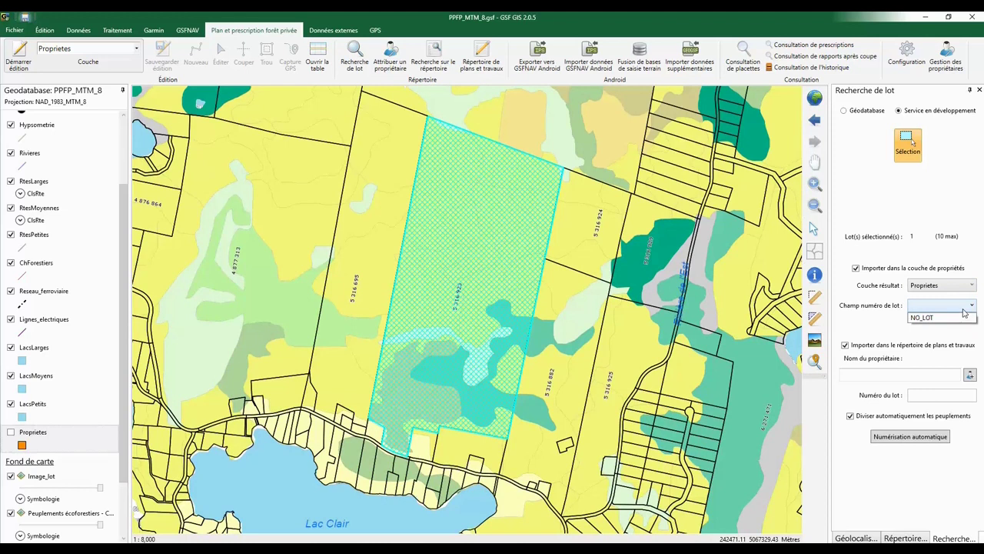
left_click(956, 318)
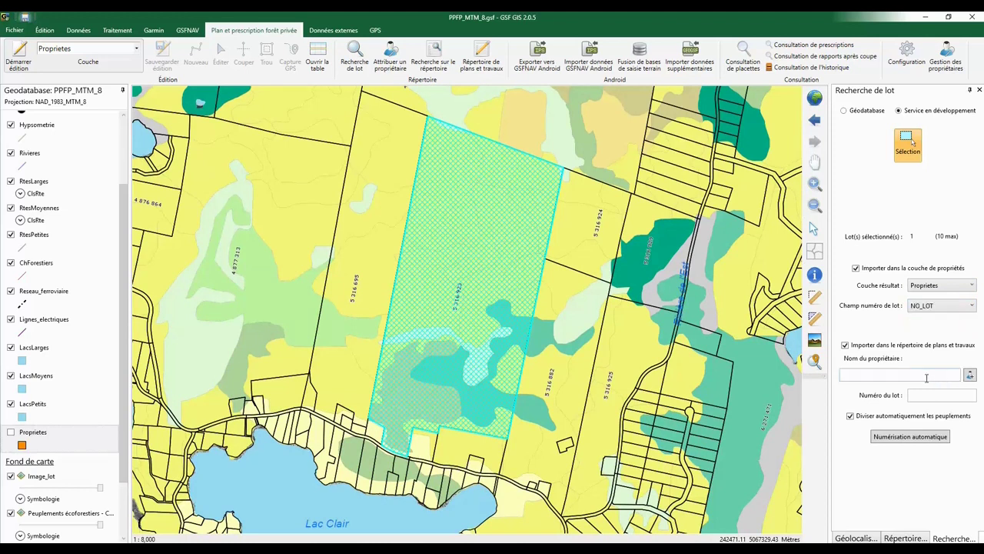
left_click(865, 378)
type("Sidney Crosby")
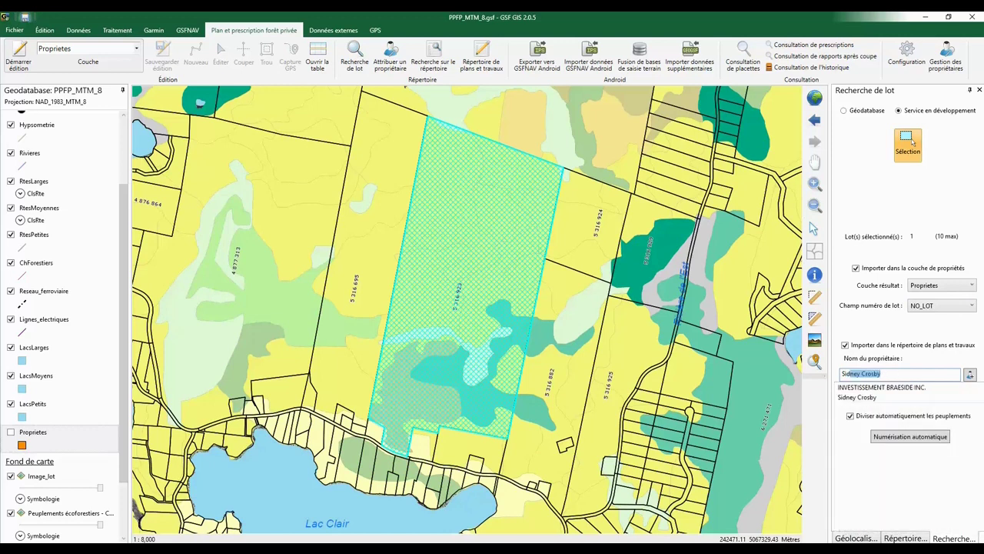
left_click(856, 399)
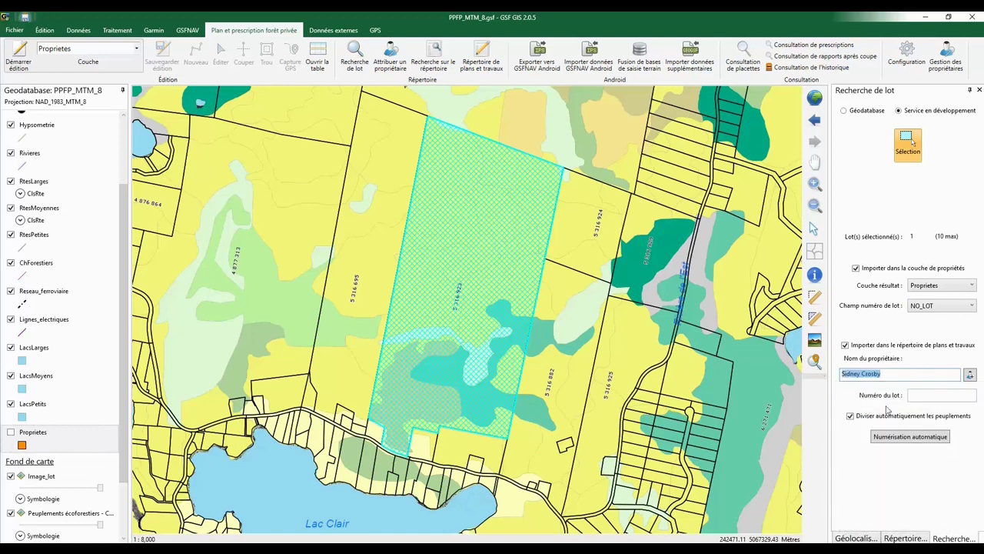
left_click(916, 397)
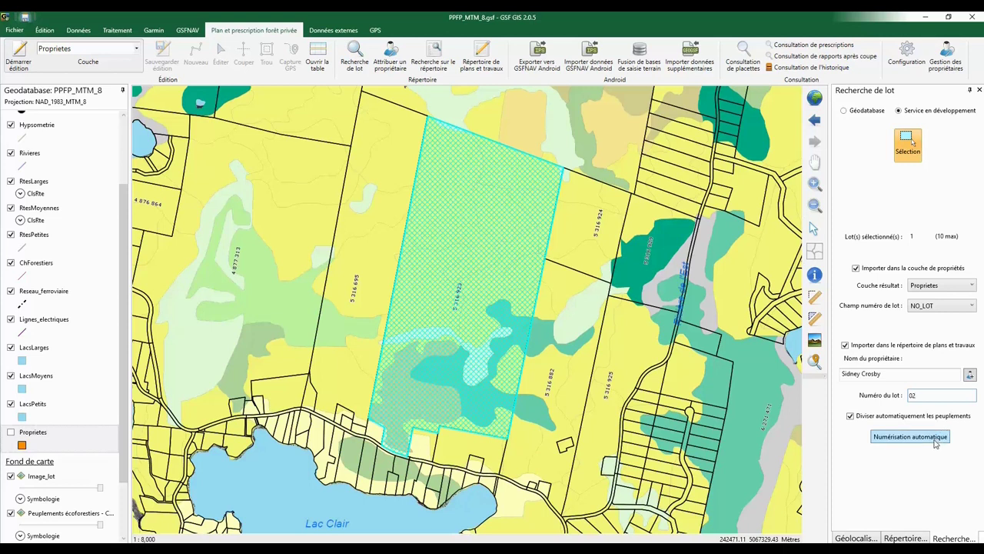
Run Numérisation automatique to import lot 02 and divide it into forest stands
left_click(933, 438)
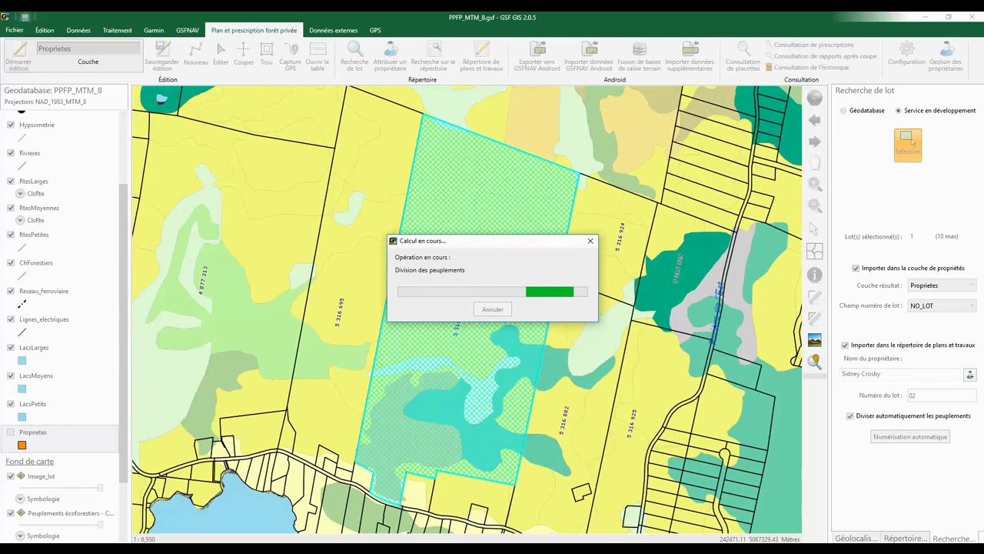
left_click(857, 548)
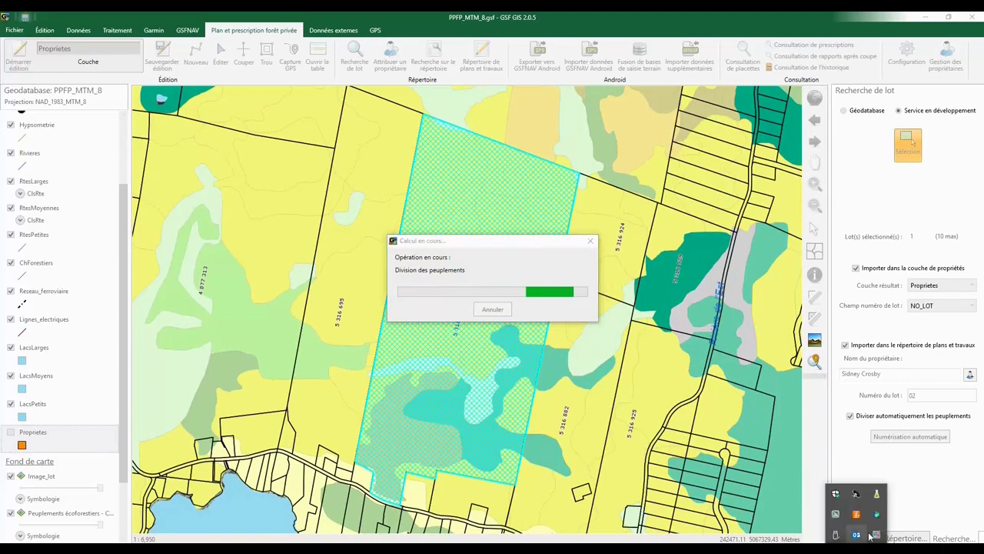
left_click(856, 436)
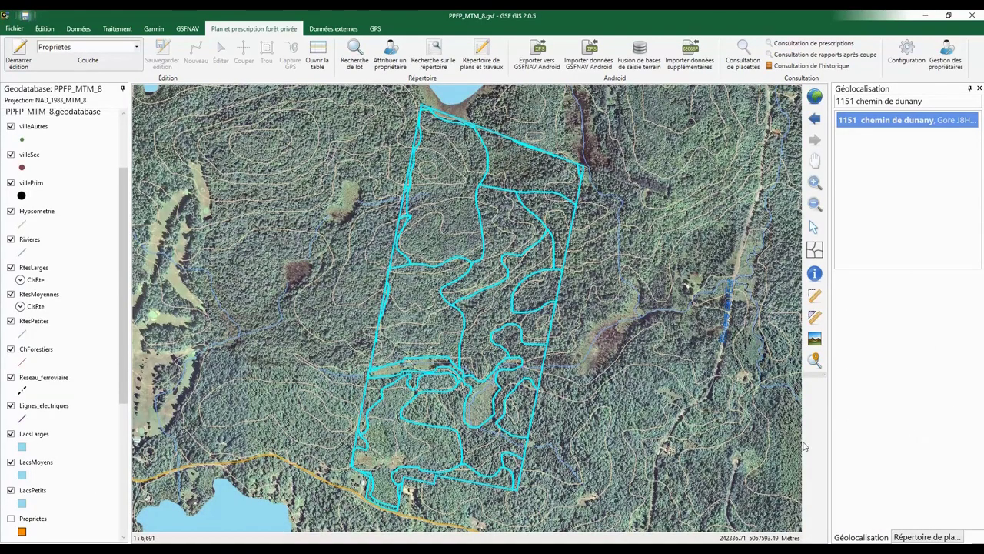
Close the owner's plan 02 from the plans directory and open plan 01 instead
left_click(909, 538)
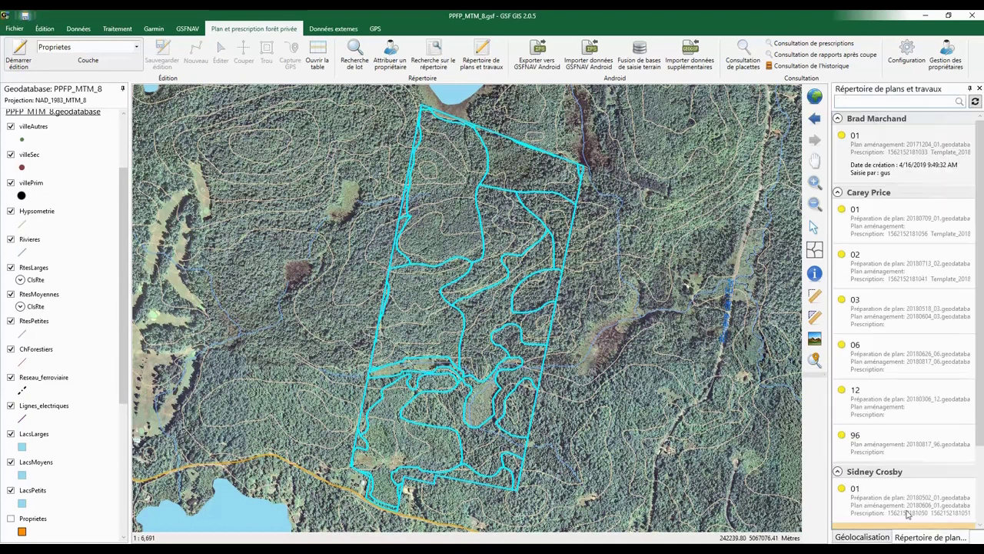
scroll(906, 506, "down", 2)
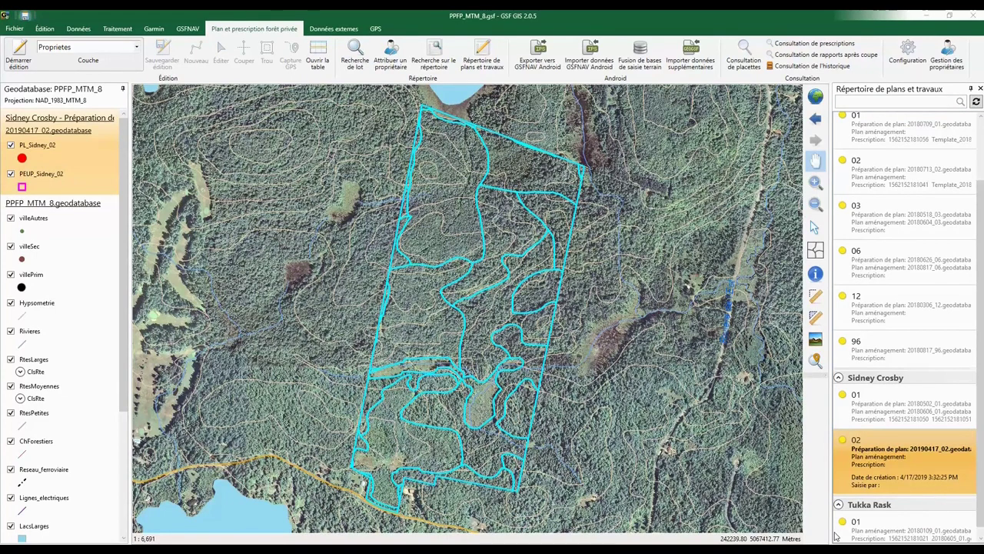
right_click(881, 460)
left_click(871, 464)
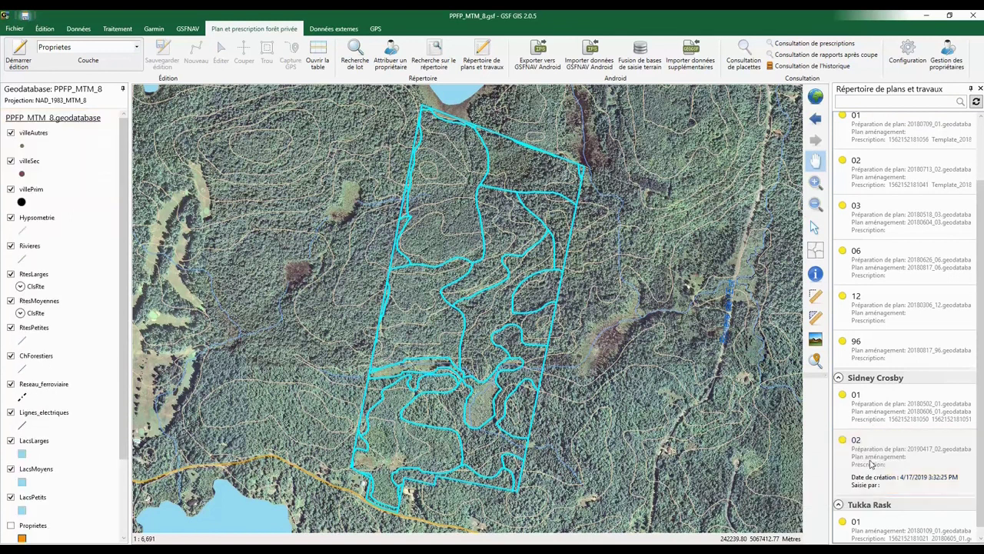
right_click(861, 414)
left_click(850, 416)
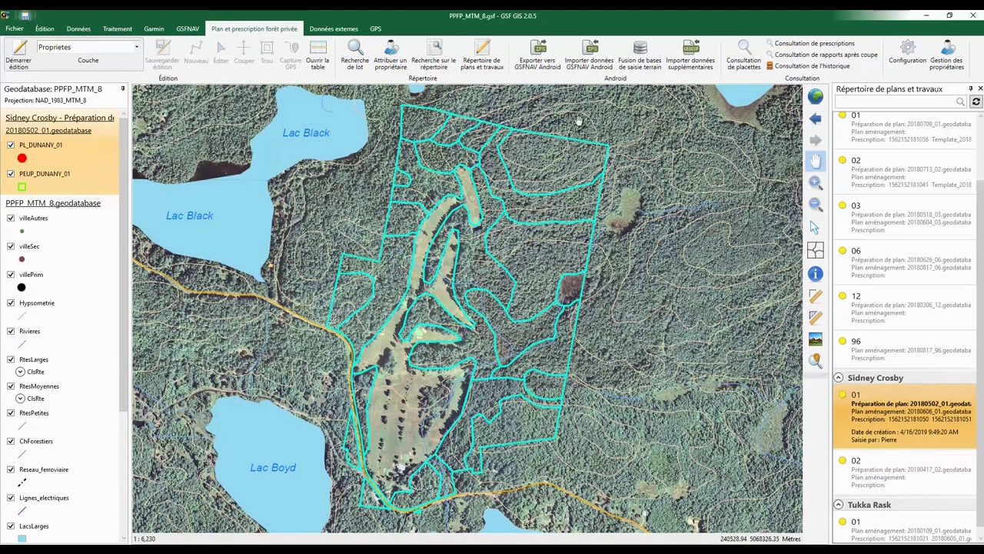
Export plan 01 to the Android device as map Preparation_plan, with no additional layers
left_click(552, 69)
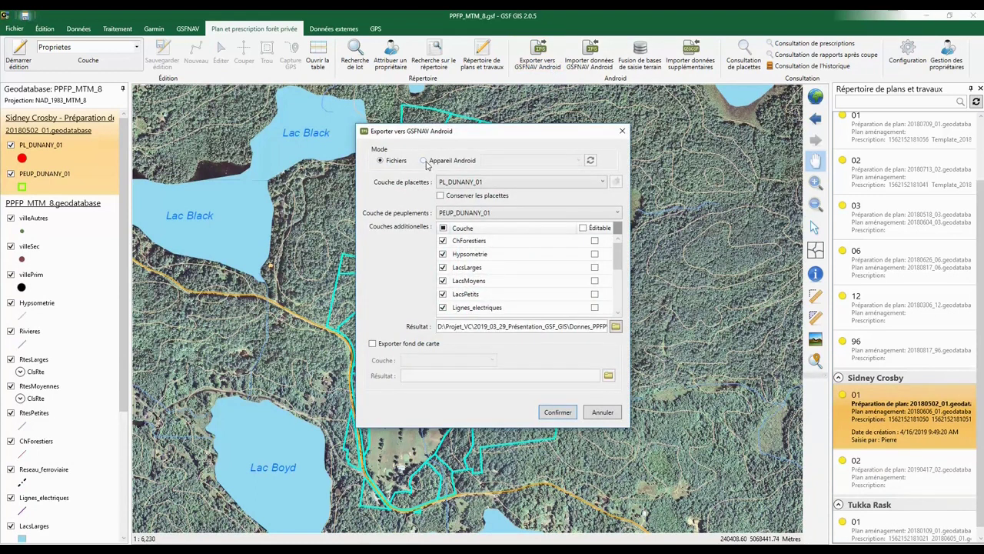
left_click(424, 161)
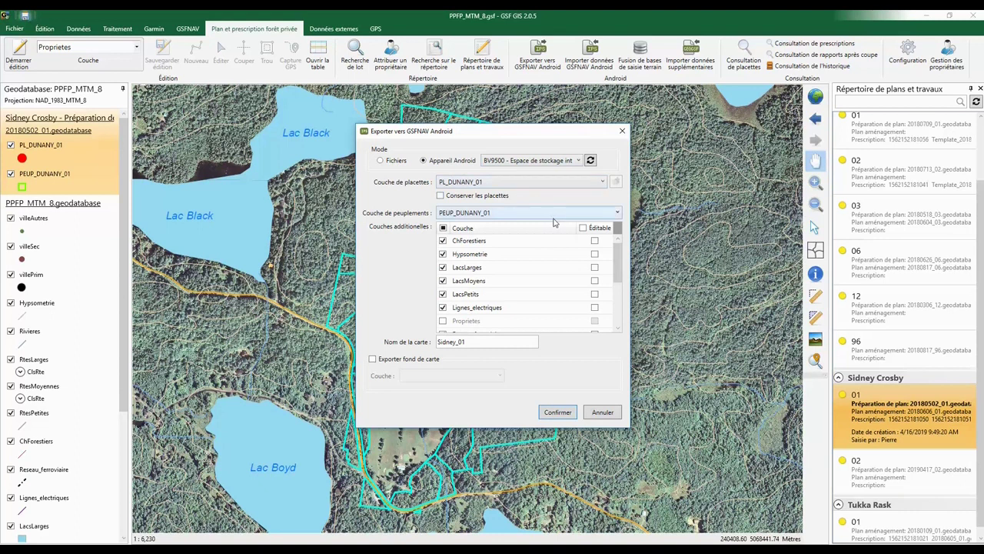
left_click(443, 228)
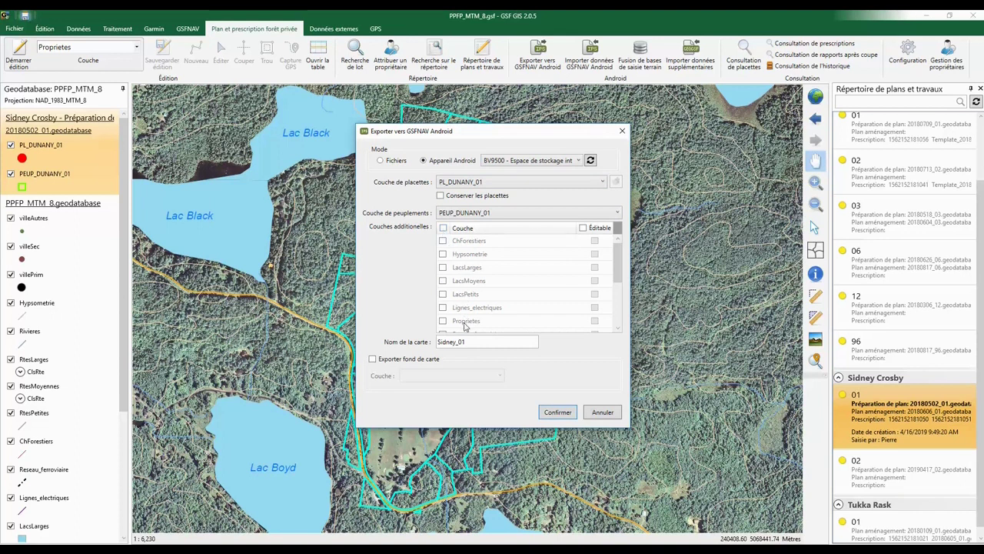
left_click_drag(470, 342, 399, 346)
type("Preparation_plan")
left_click(558, 413)
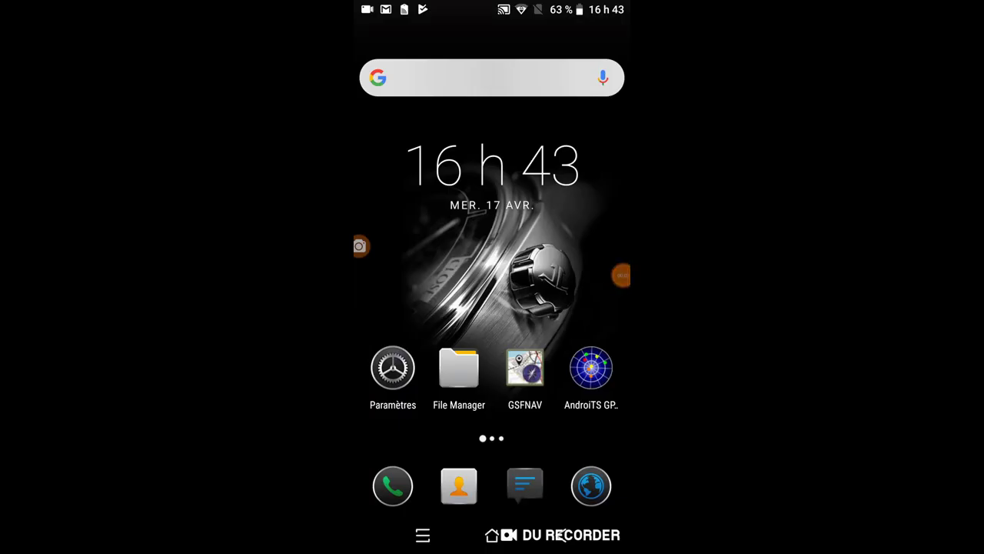
Launch GSFNAV on the phone and open the Prescription_plan.nav map
left_click(525, 368)
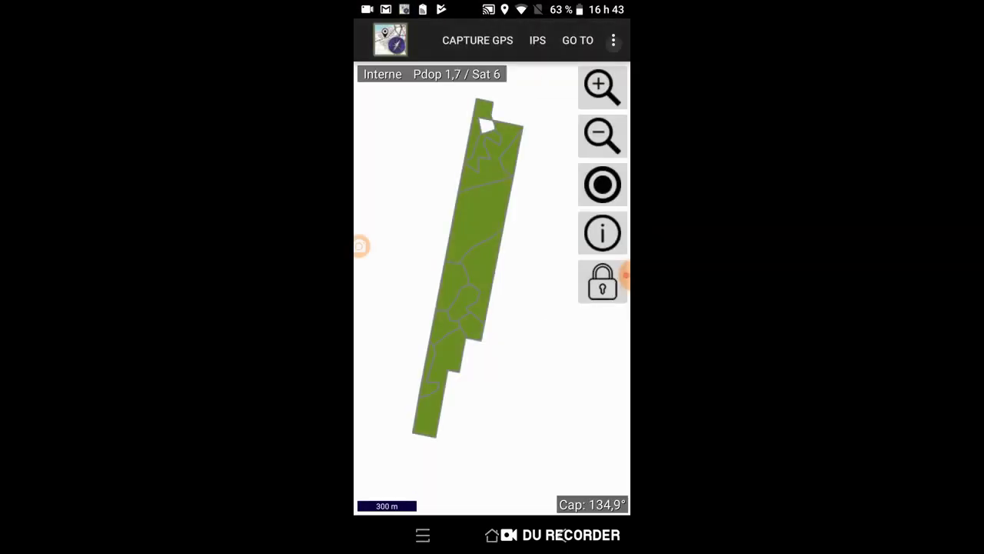
left_click(613, 40)
left_click(532, 40)
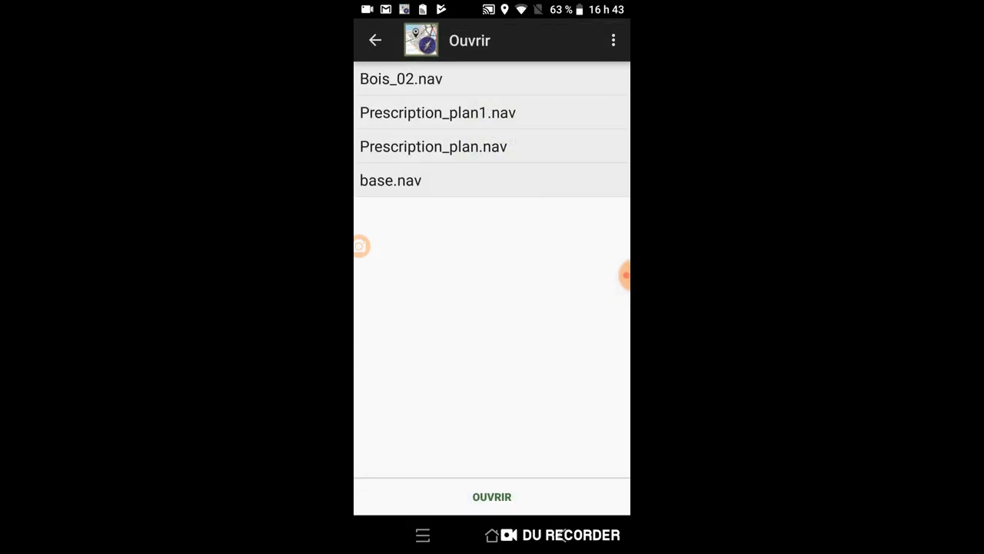
left_click(433, 146)
left_click(492, 496)
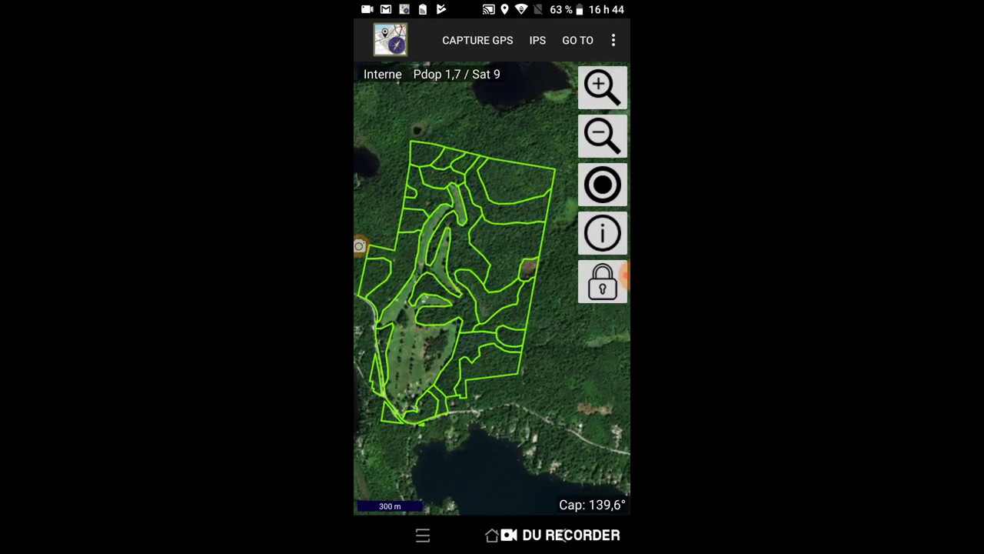
Switch GSFNAV to the Prescription_plan1.nav map
left_click(614, 40)
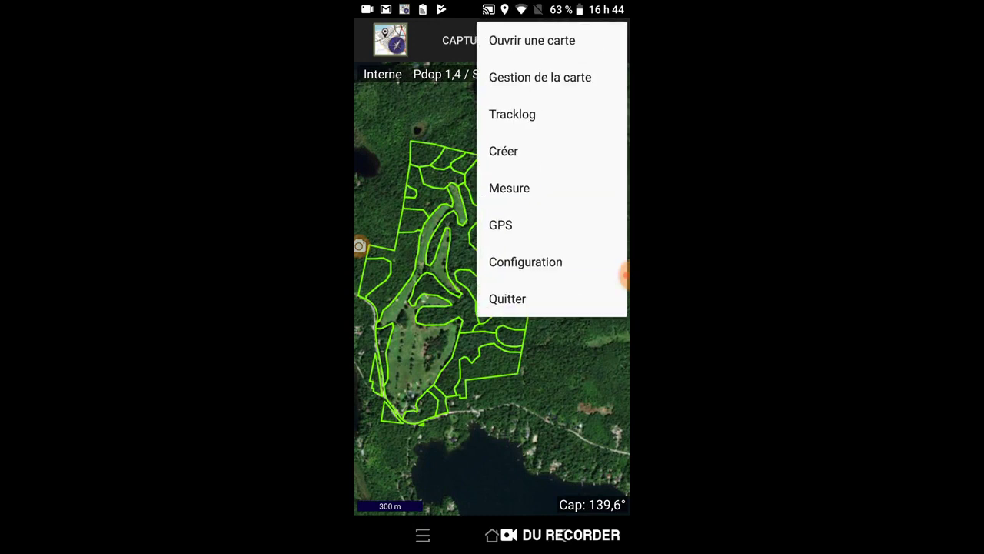
left_click(532, 40)
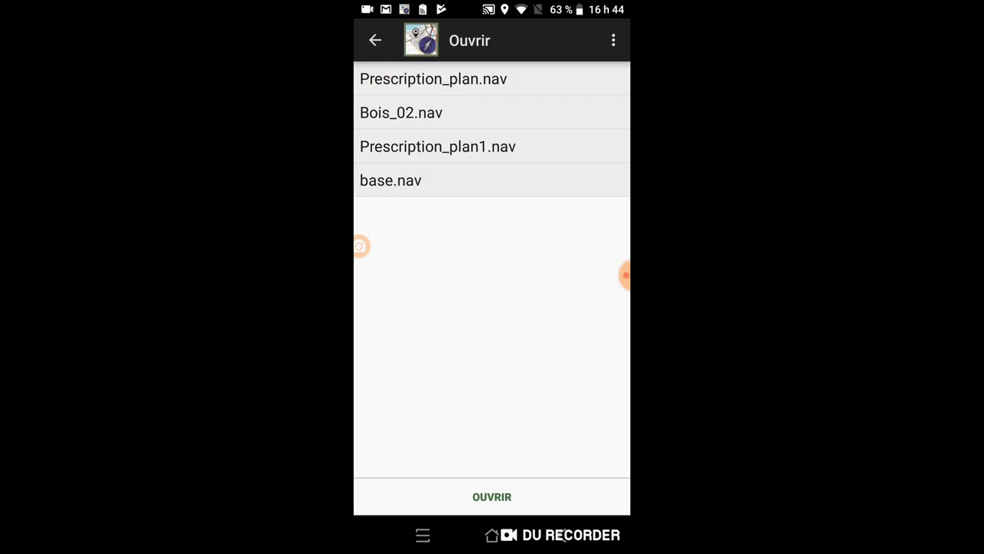
left_click(438, 146)
left_click(491, 496)
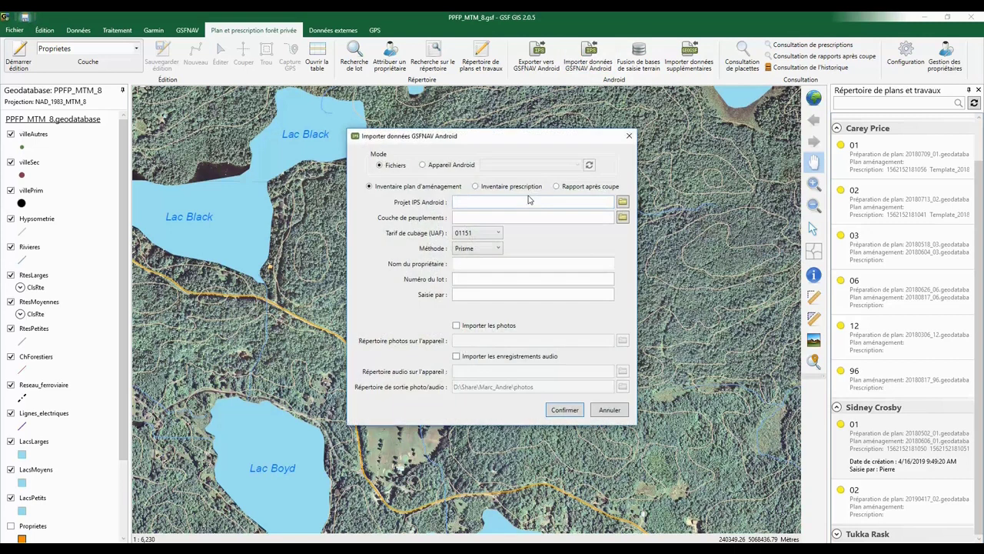
Import from the connected Android device with volume table 03351 and the Prisme sampling method
left_click(430, 170)
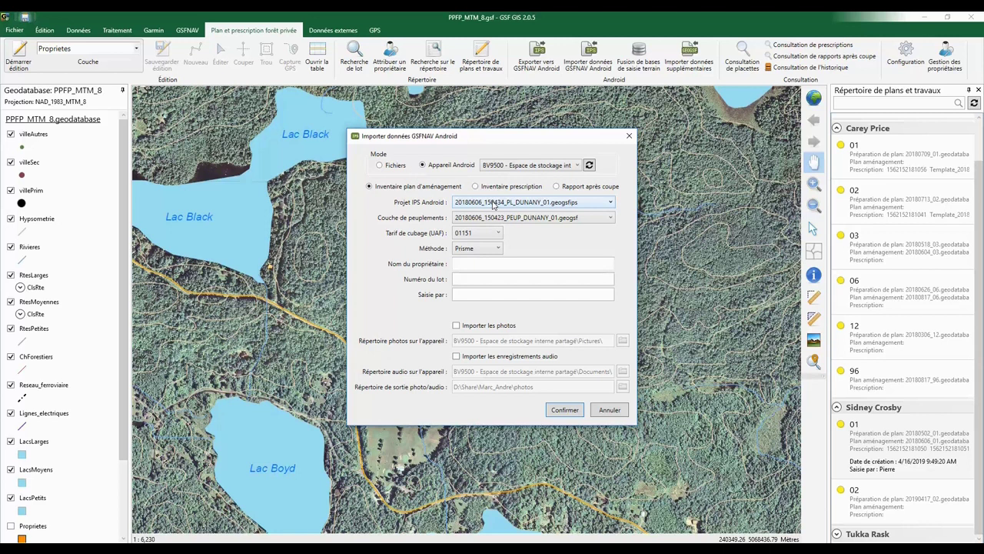
left_click(483, 233)
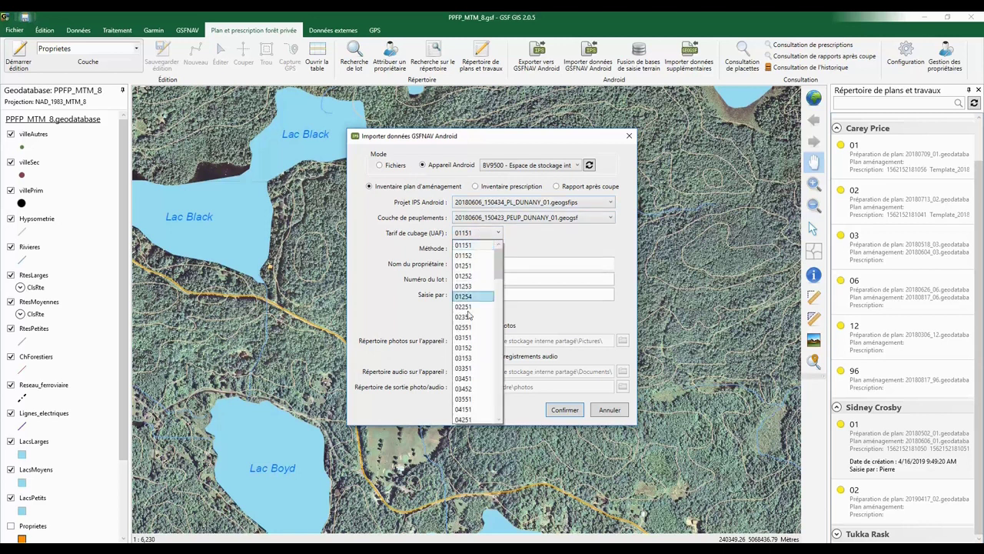
left_click(466, 368)
left_click(479, 250)
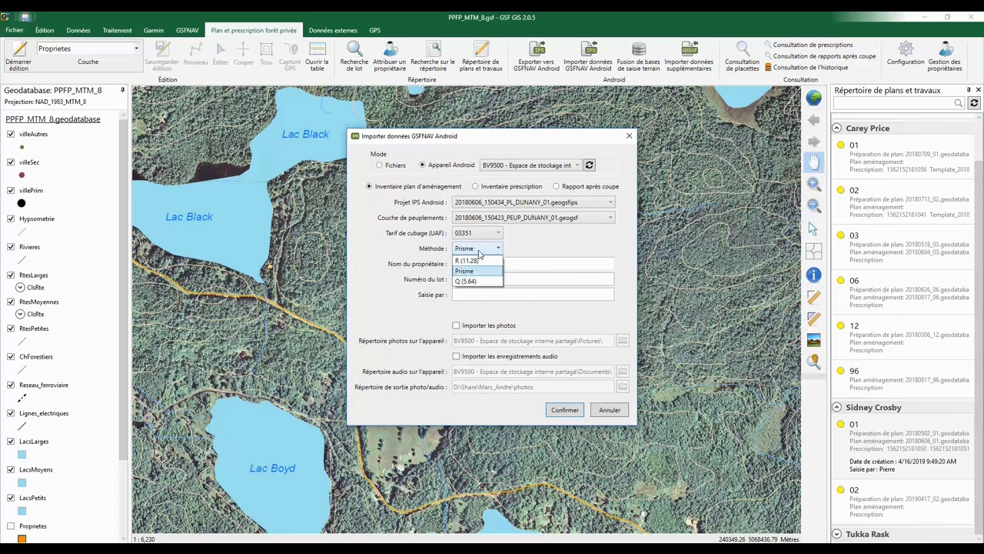
left_click(479, 251)
Enter the owner's name and lot number 01, then close the import window
left_click(469, 263)
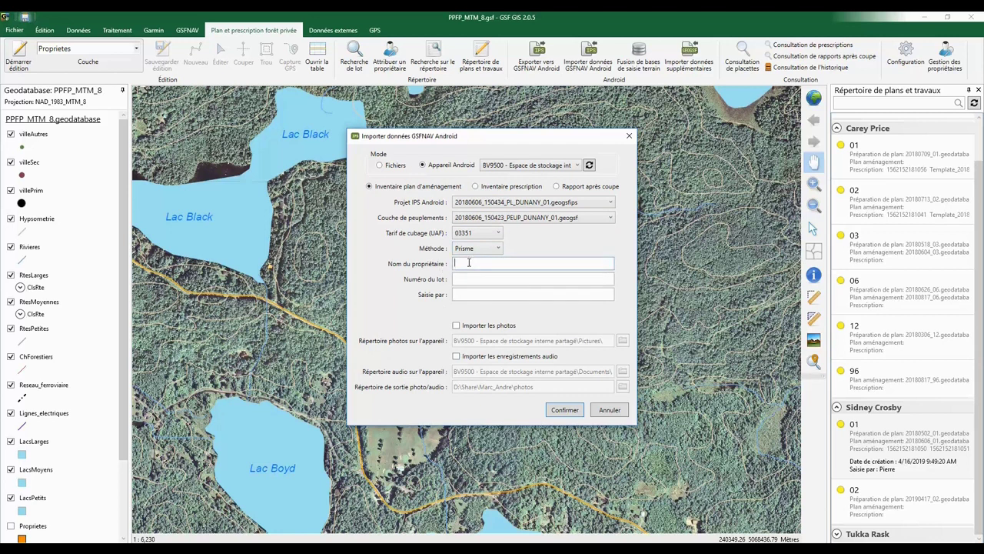
type("Sidney Crosby")
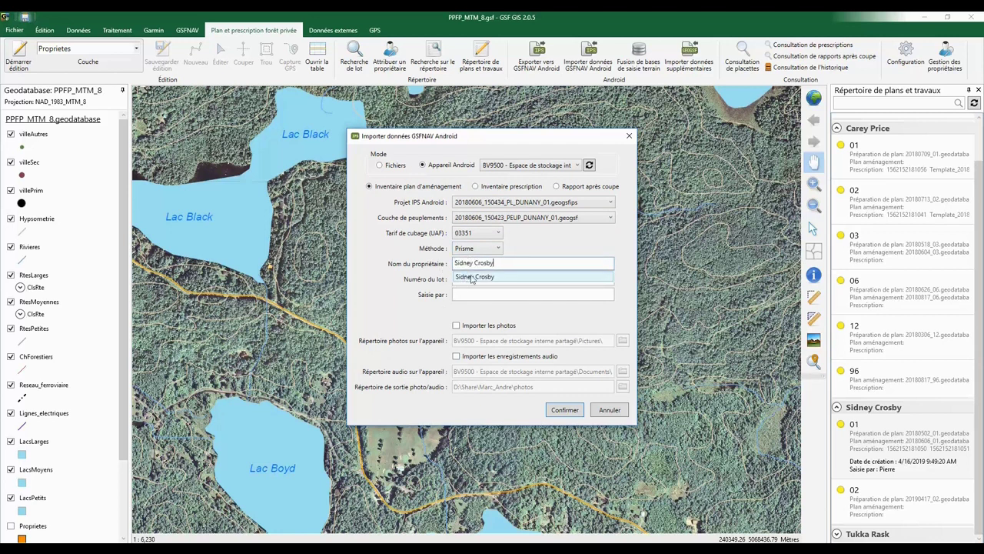
left_click(470, 279)
left_click(465, 279)
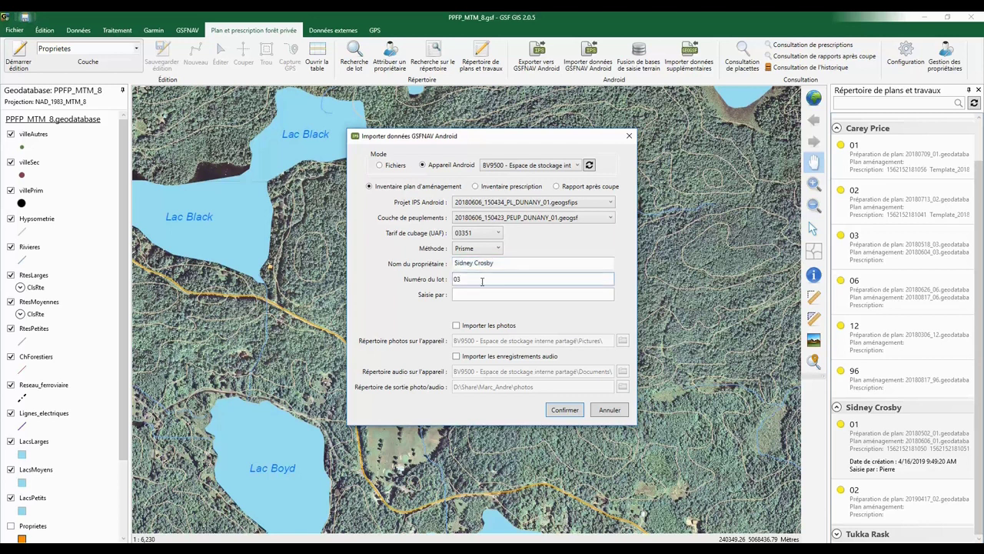
key("BackSpace")
type("1")
left_click(629, 138)
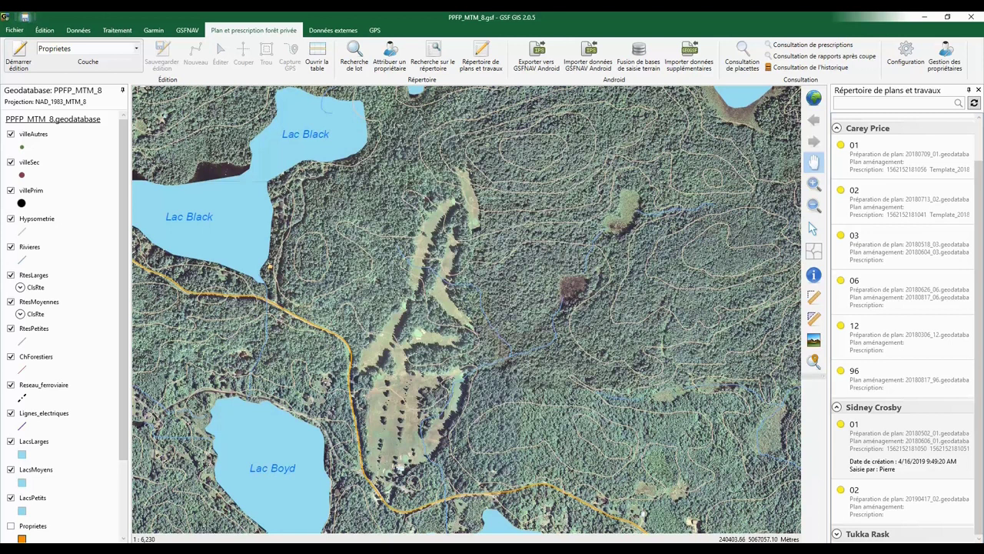
Load the owner's lot 01 management plan onto the map and open Consultation de placettes
right_click(856, 428)
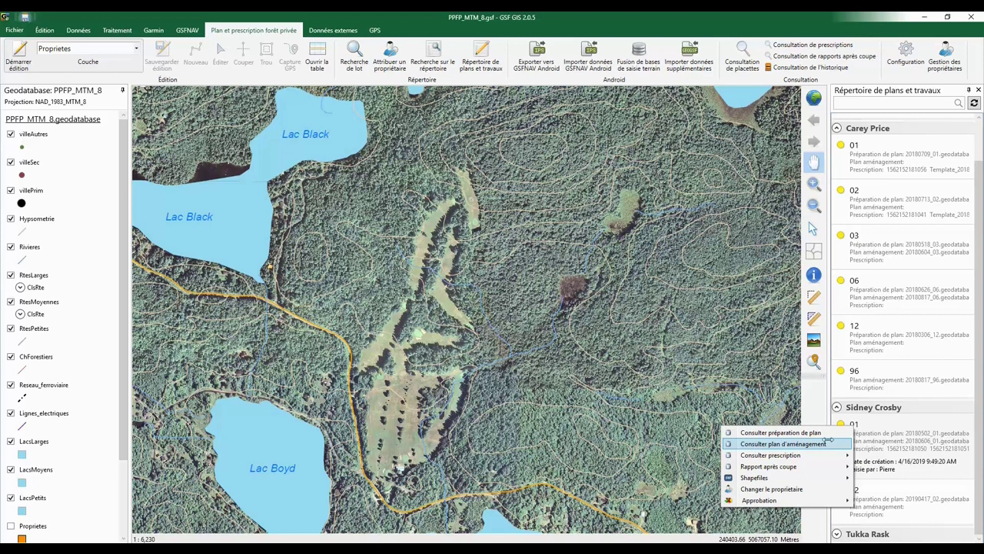
left_click(829, 444)
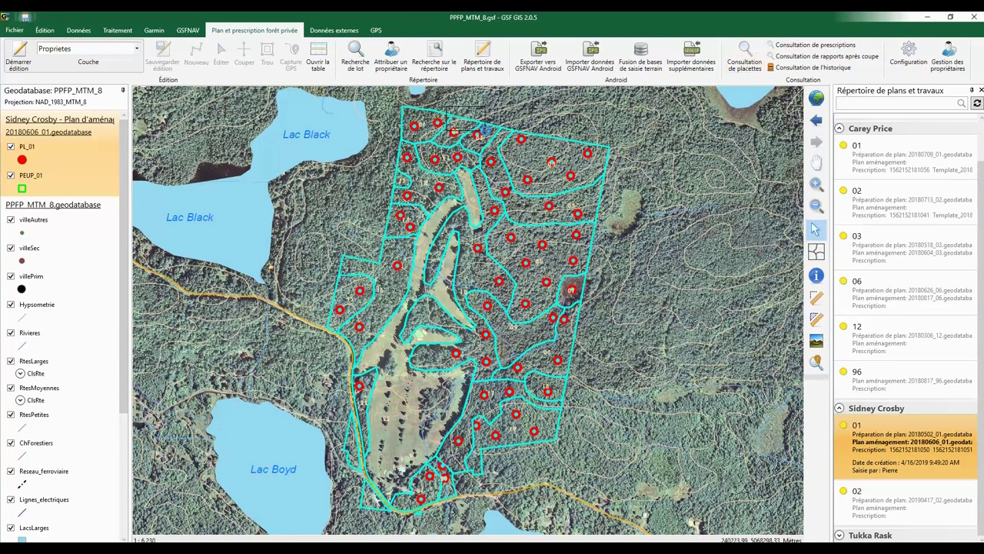
left_click(745, 59)
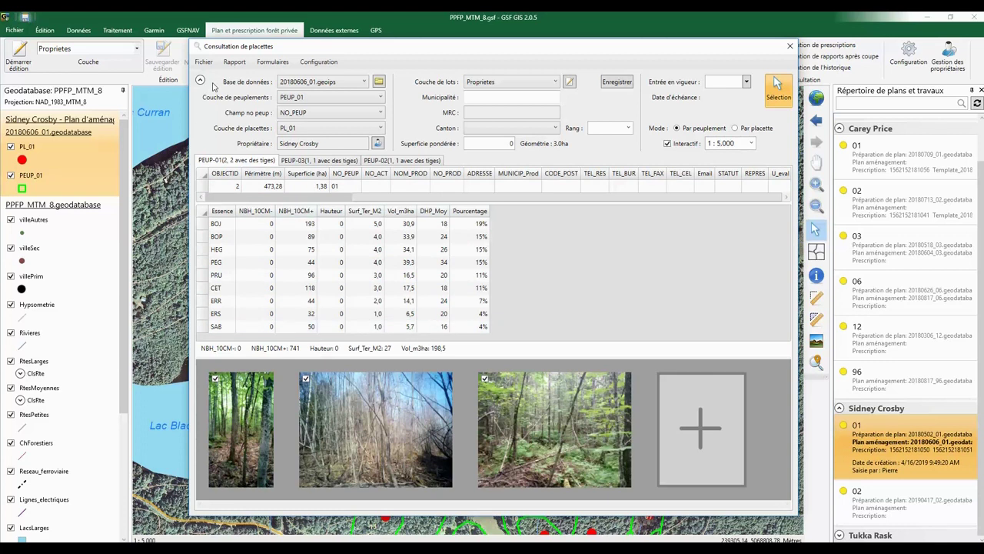
Export the stand plot report to Excel as Peuplement_2.xlsx and maximise the workbook
left_click(233, 62)
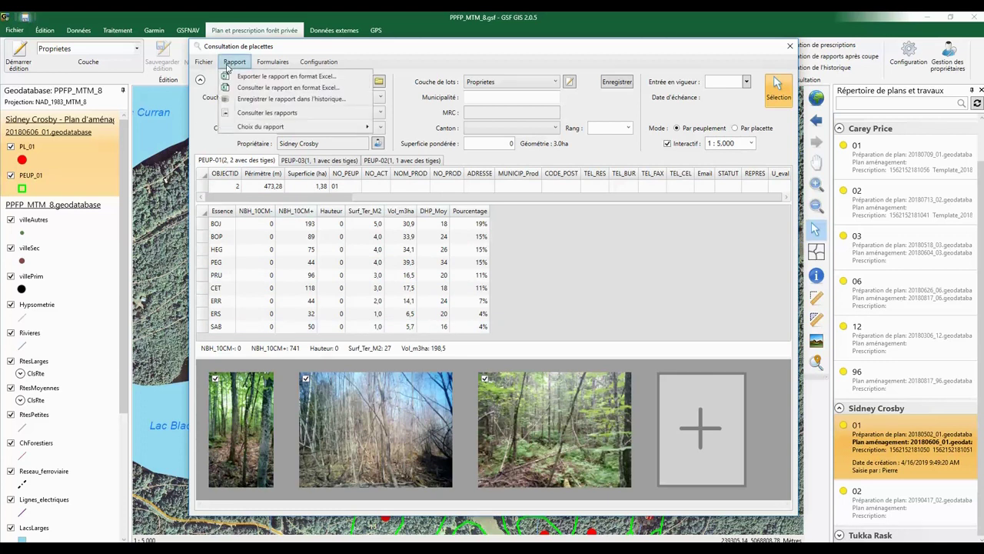
mouse_move(347, 128)
mouse_move(389, 127)
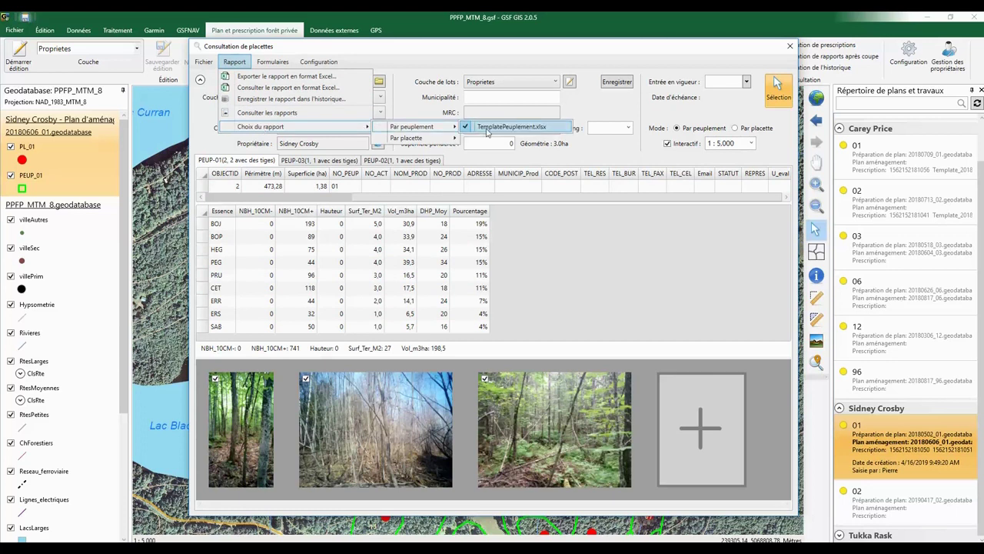
left_click(351, 93)
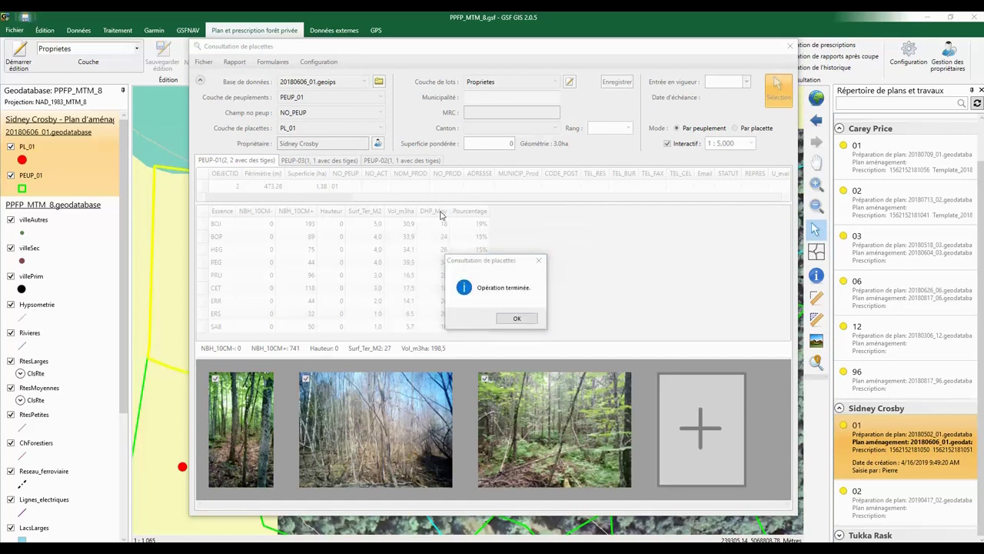
left_click(517, 320)
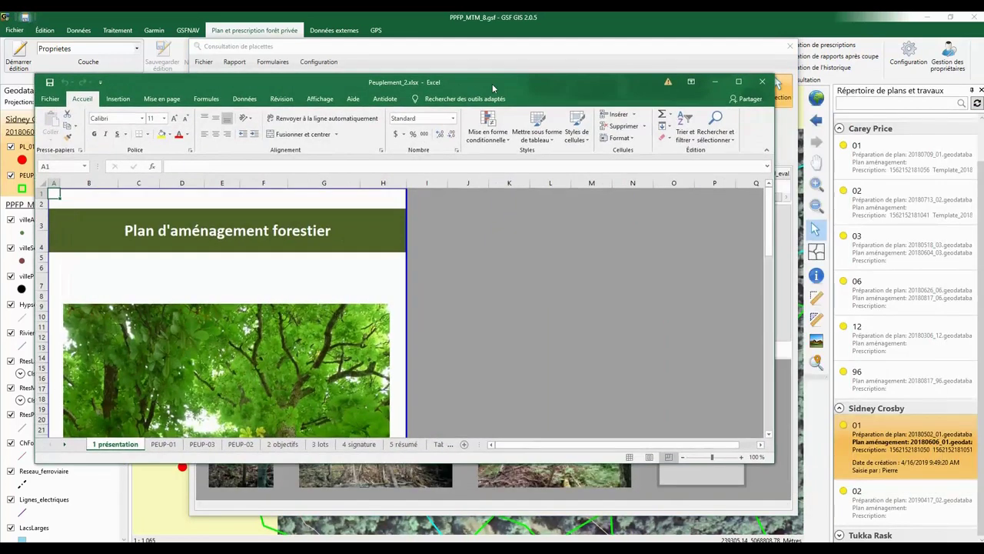
double_click(492, 84)
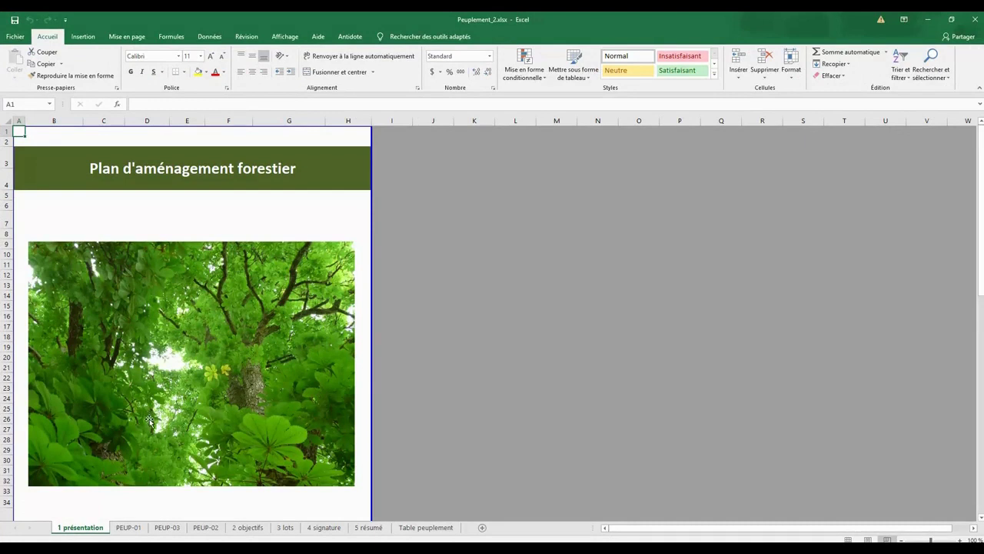
Scroll the cover sheet, then view the stand sheets PEUP-01, PEUP-03 and PEUP-02
scroll(115, 493, "down", 1)
scroll(116, 491, "down", 3)
scroll(115, 491, "down", 4)
scroll(115, 490, "up", 6)
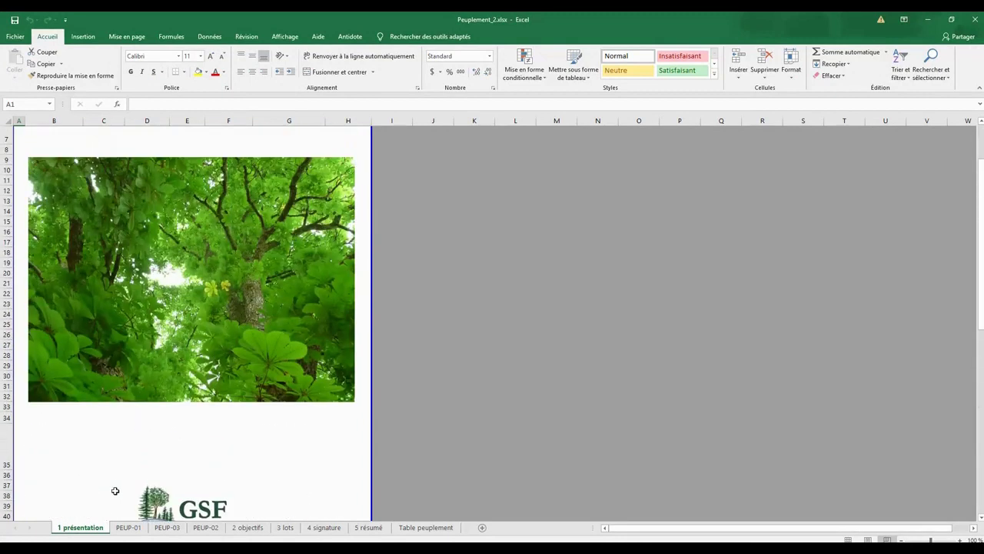
left_click(128, 529)
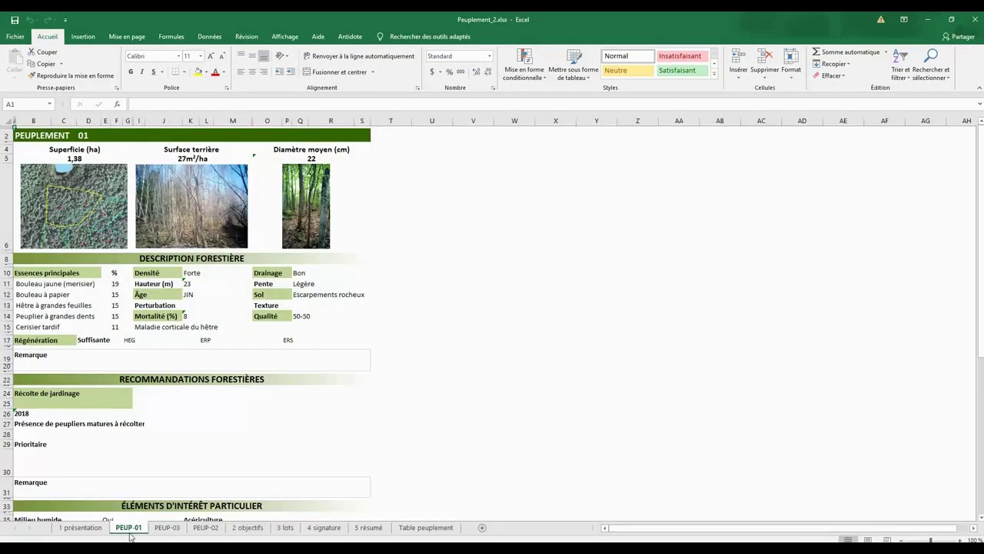
left_click(165, 531)
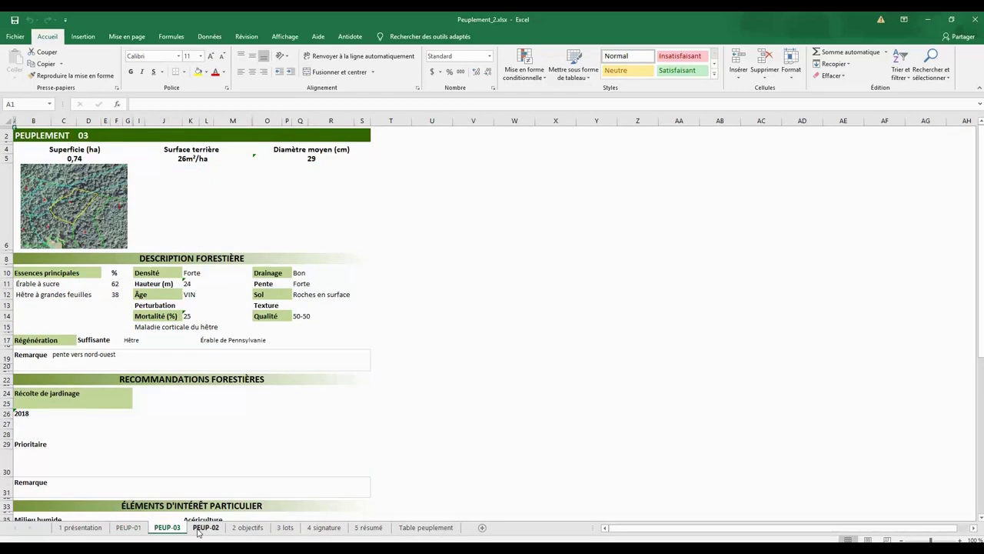
left_click(205, 529)
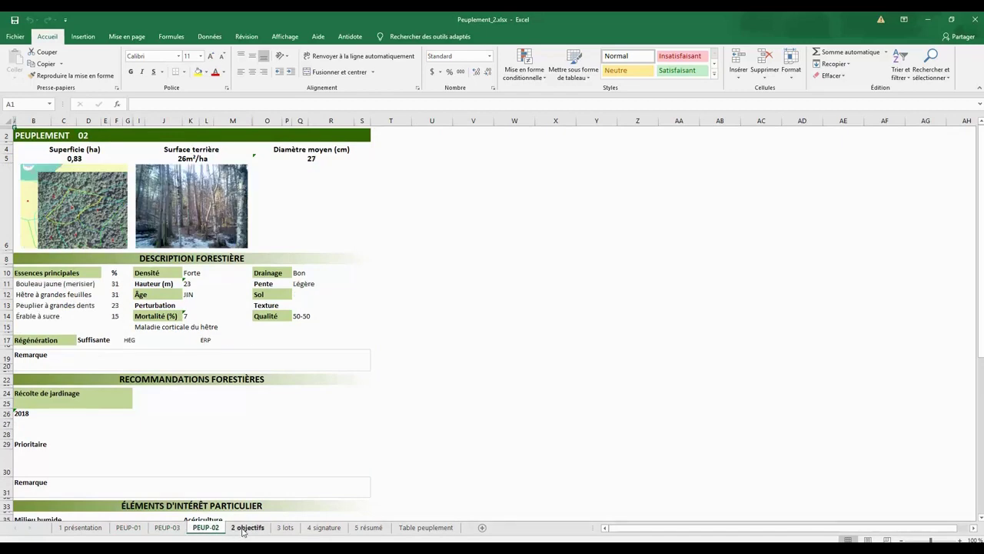
Review sheets 2 objectifs through Table peuplement, then close Excel and the plot consultation window
left_click(245, 531)
left_click(284, 529)
left_click(324, 531)
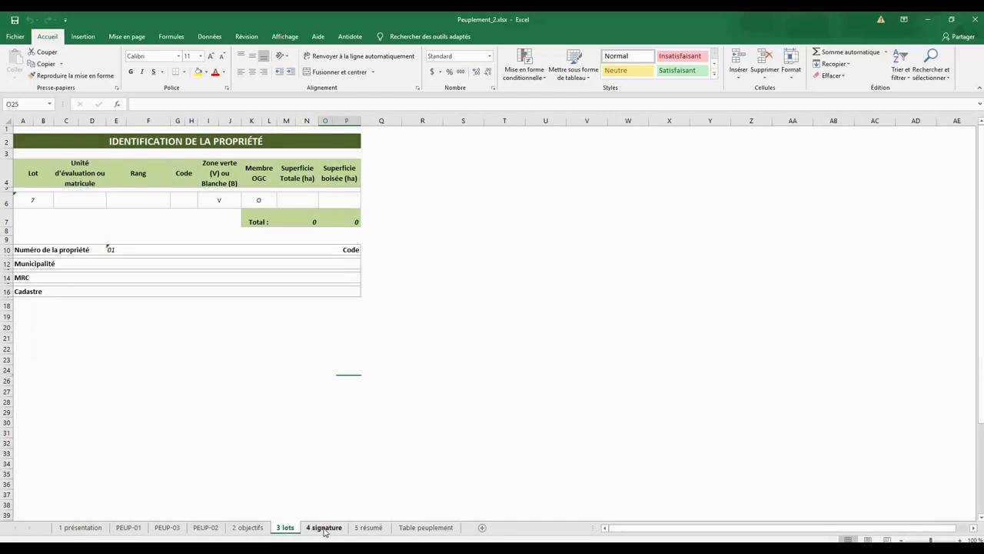
left_click(367, 531)
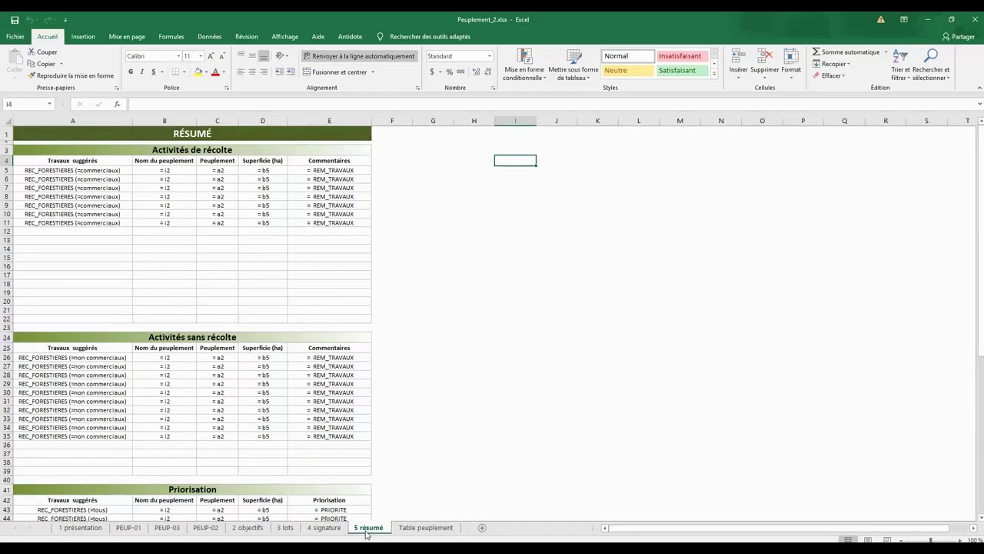
left_click(432, 531)
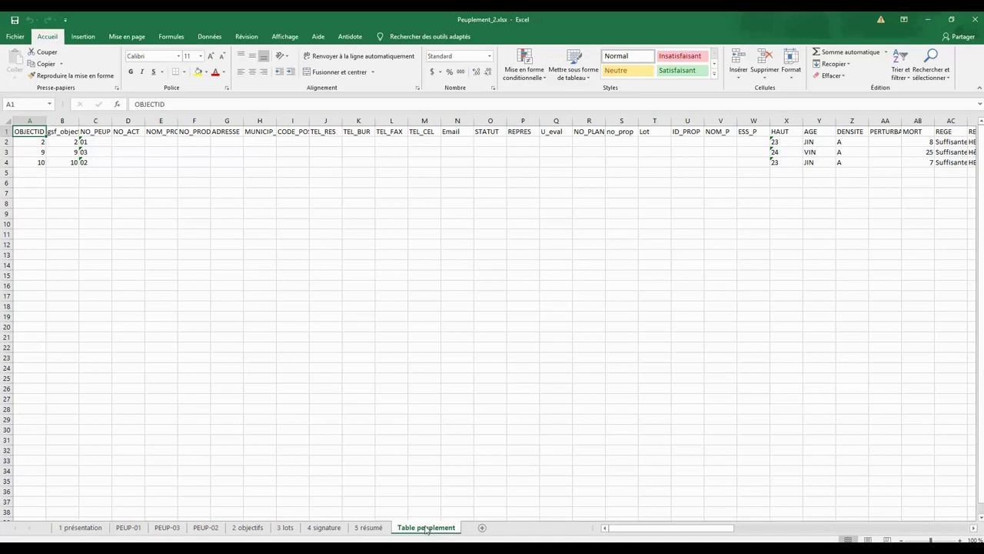
left_click(974, 20)
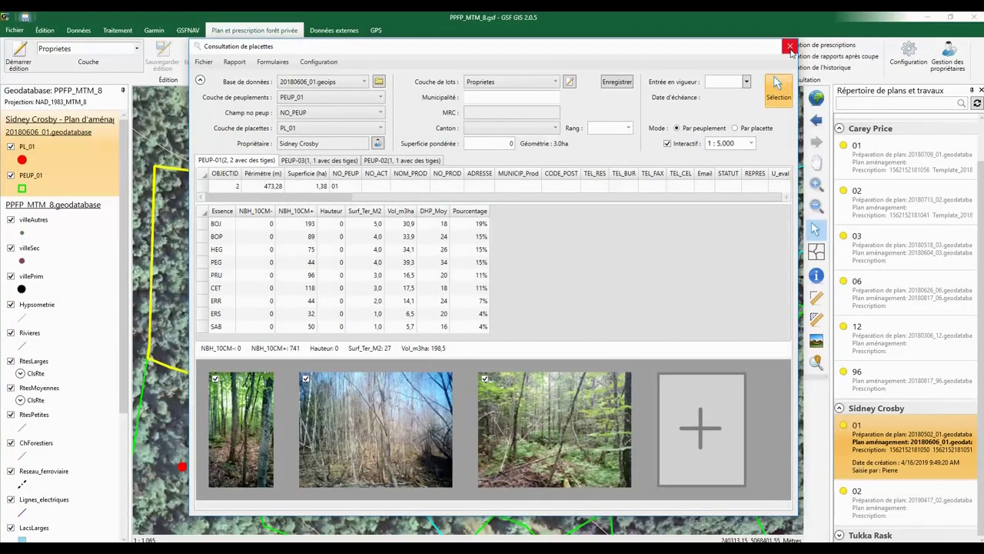
left_click(790, 48)
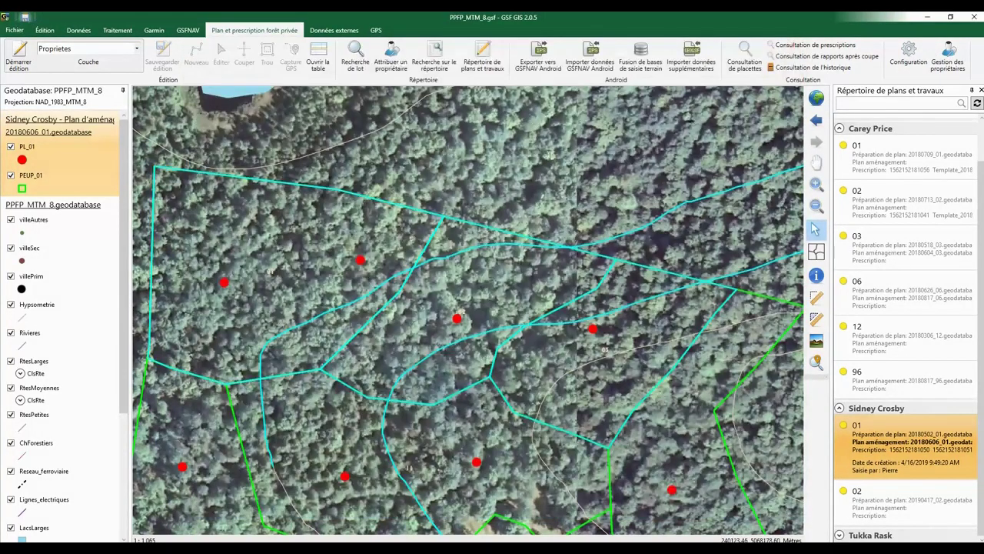